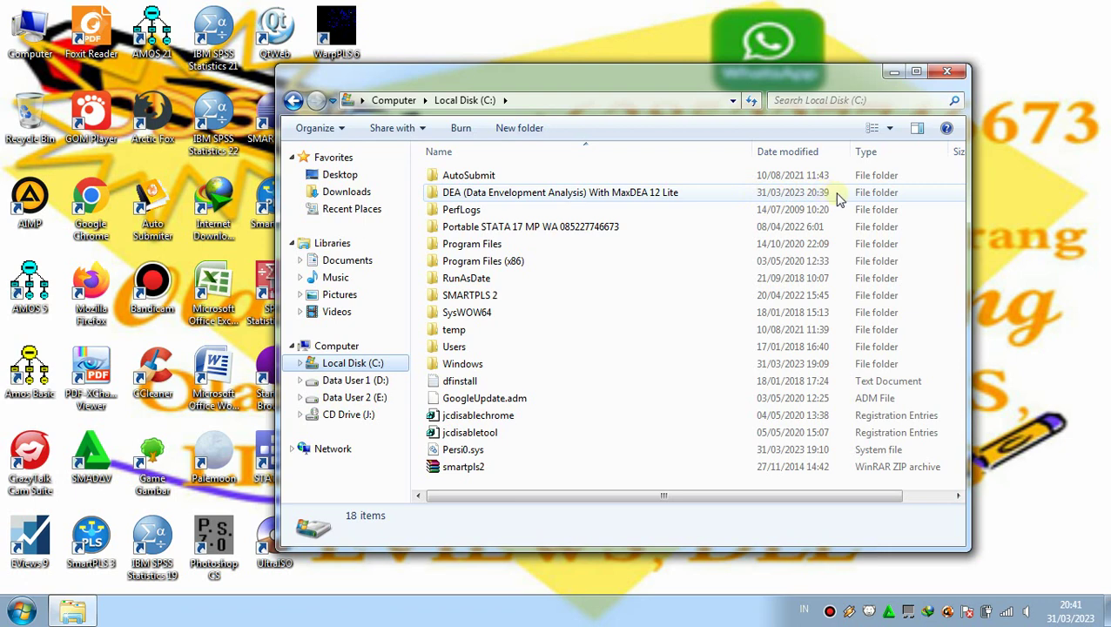
# - Open the folder "DEA (Data Envelopment Analysis) With MaxDEA 12 Lite" on drive C and widen its Name column
pyautogui.click(918, 197)
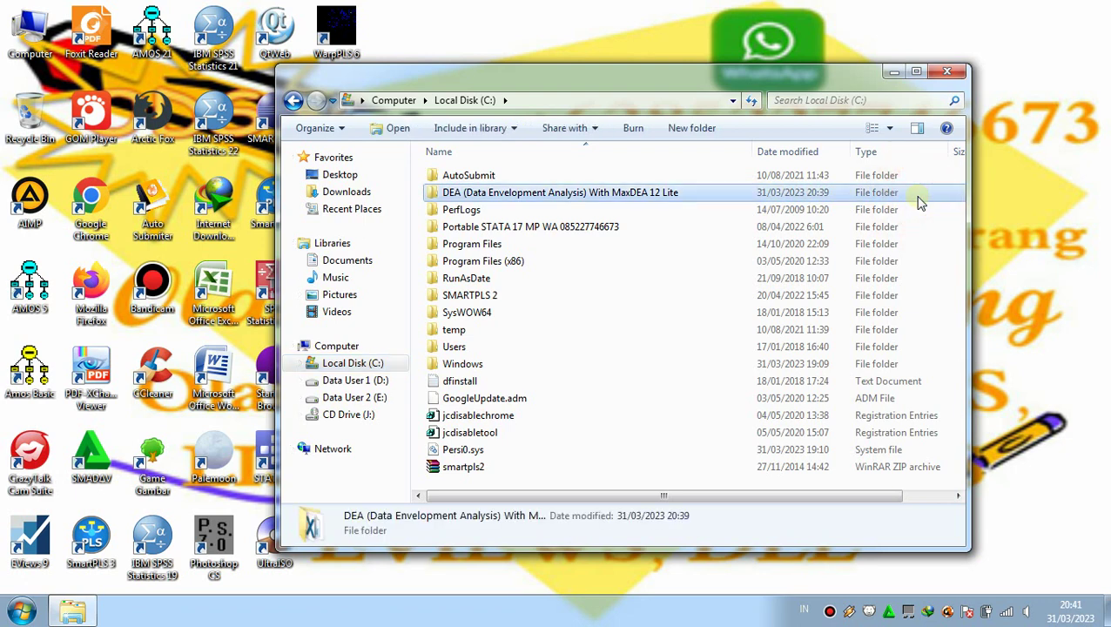
pyautogui.rightClick(918, 202)
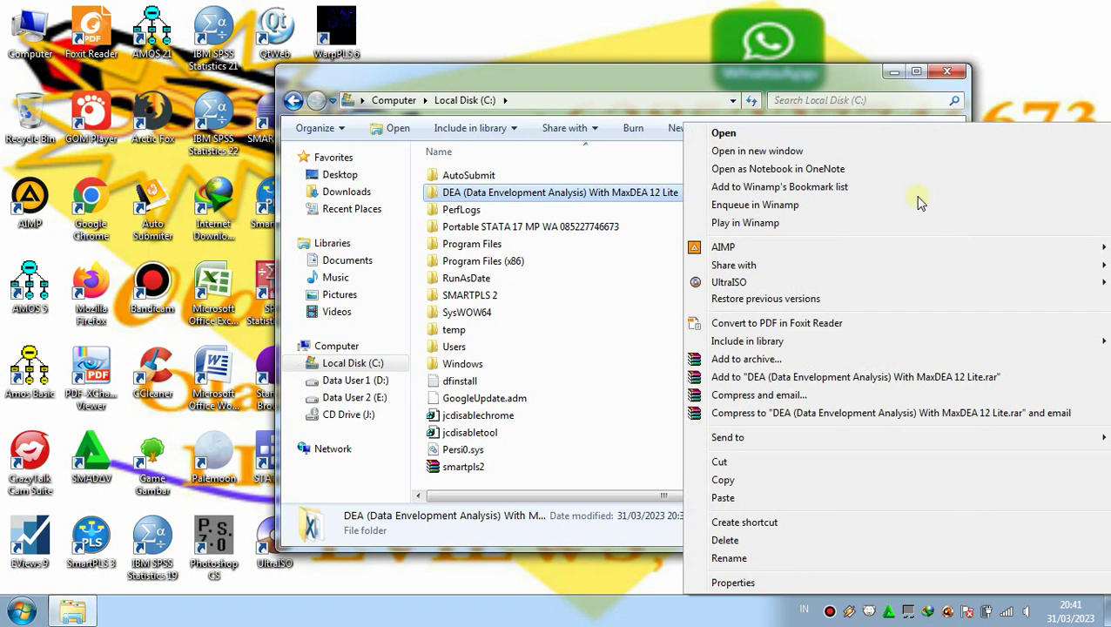
pyautogui.click(856, 140)
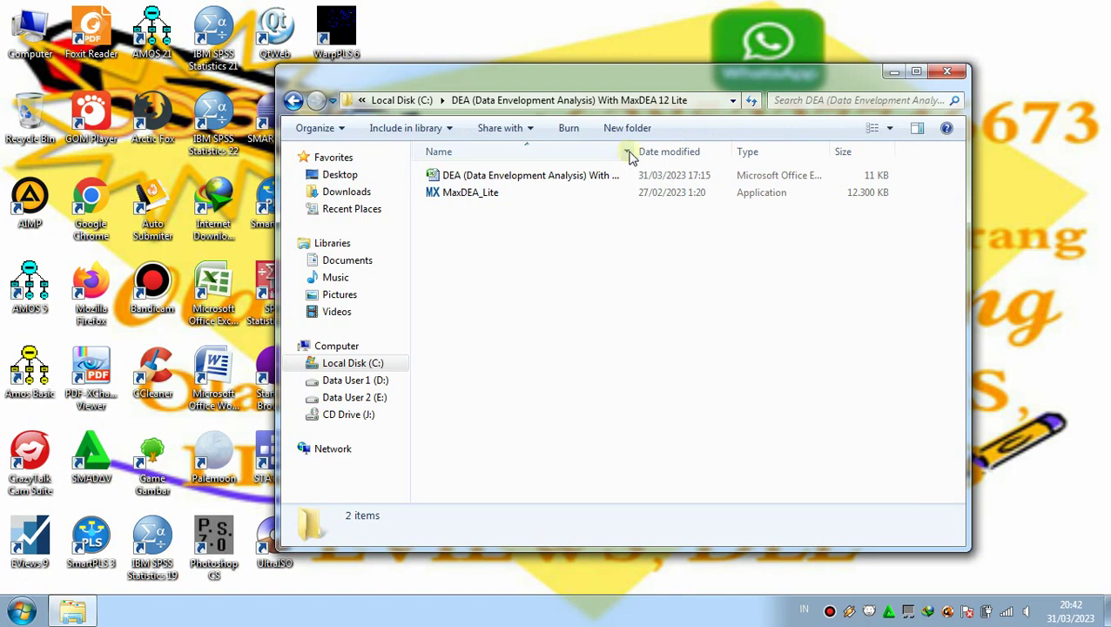
pyautogui.moveTo(633, 152); pyautogui.dragTo(705, 151)
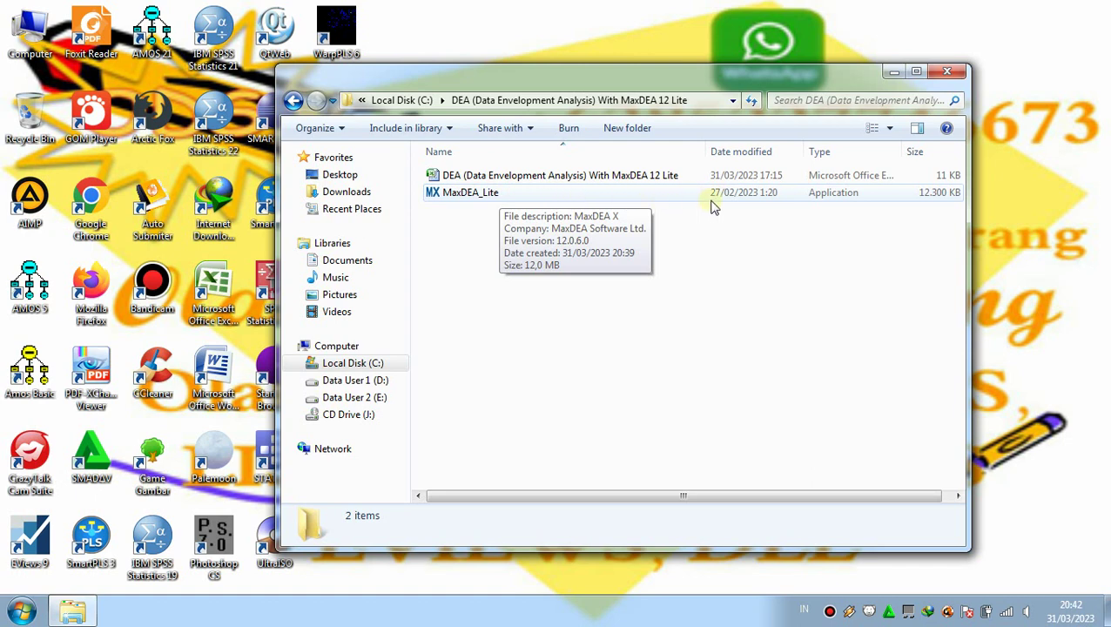
# - Launch the MaxDEA_Lite application from the folder and maximize its window
pyautogui.click(885, 193)
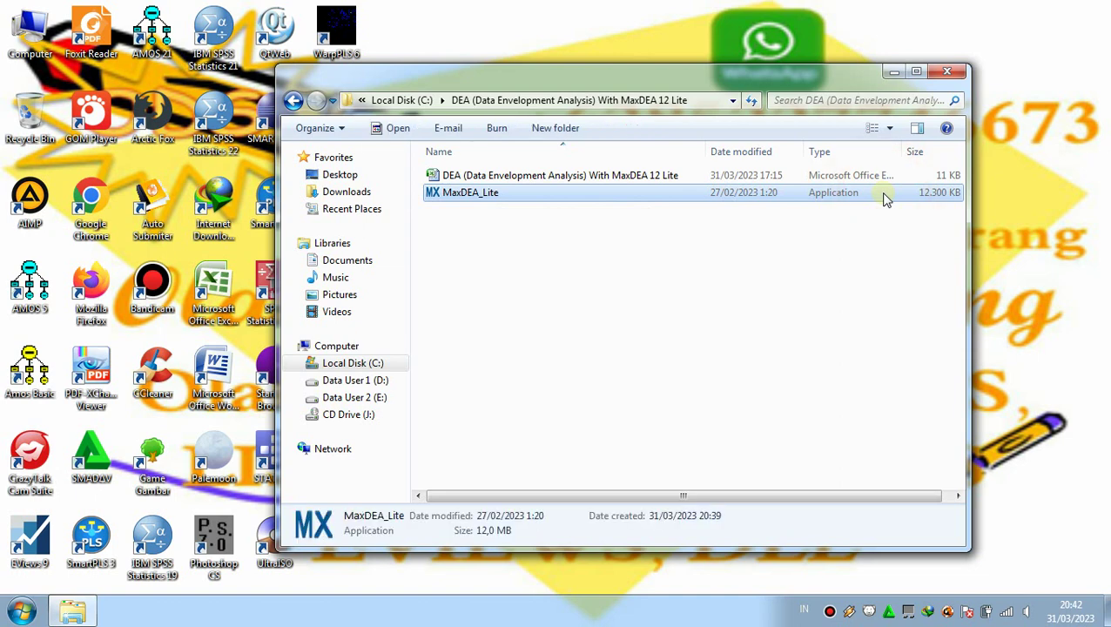
pyautogui.rightClick(885, 200)
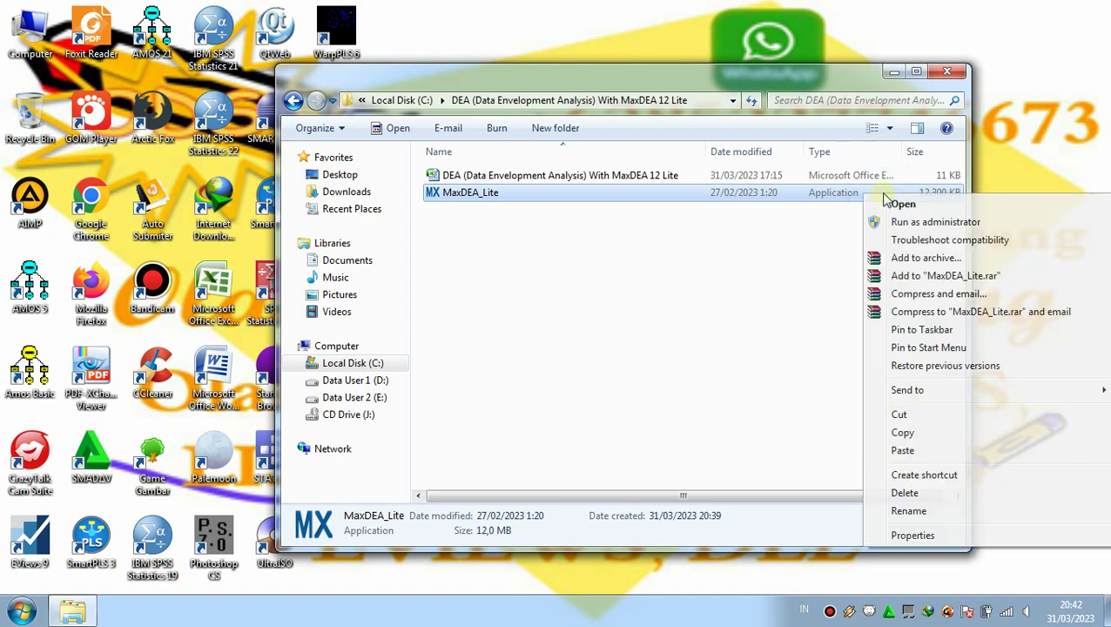
pyautogui.click(951, 207)
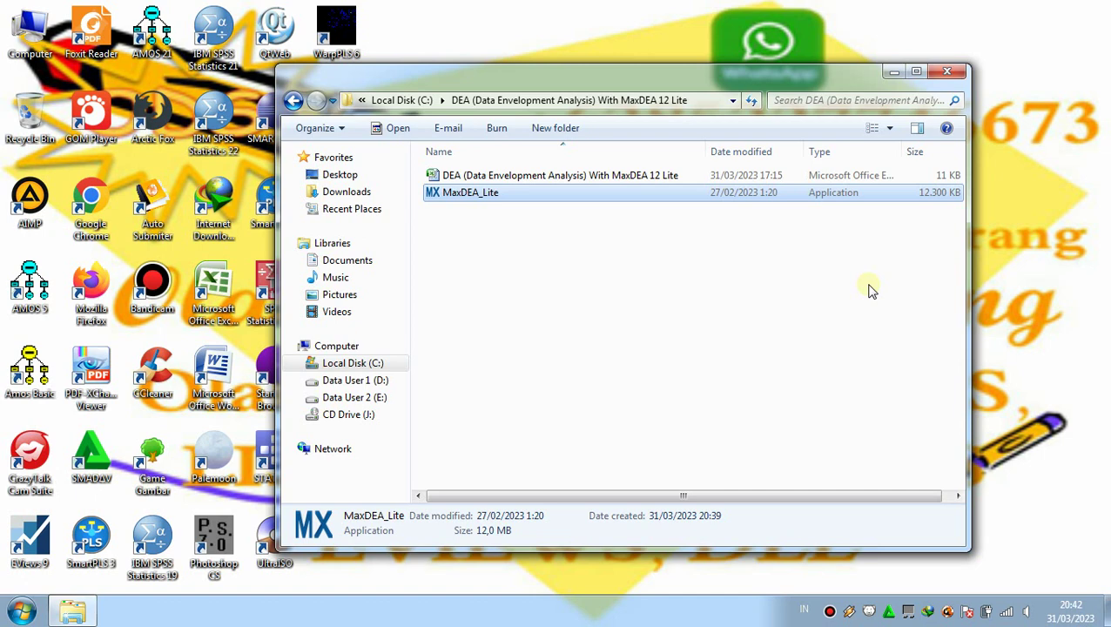
pyautogui.press('Return')
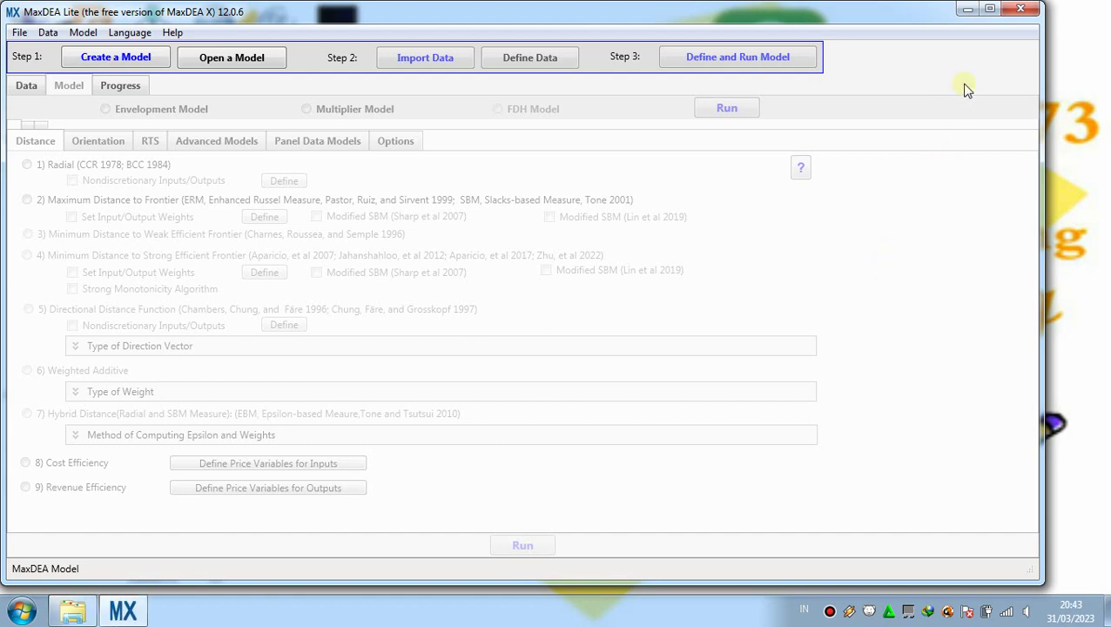
pyautogui.click(992, 13)
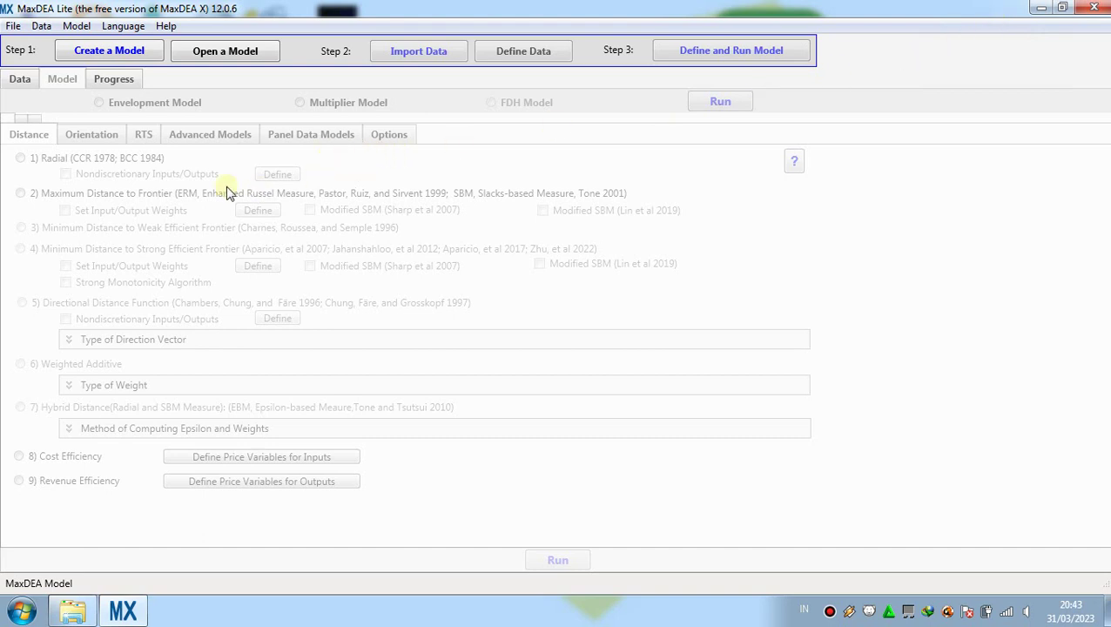
# - Start a new model and choose the "DEA (Data Envelopment Analysis) With MaxDEA 12 Lite" folder on drive C as its save location
pyautogui.click(13, 27)
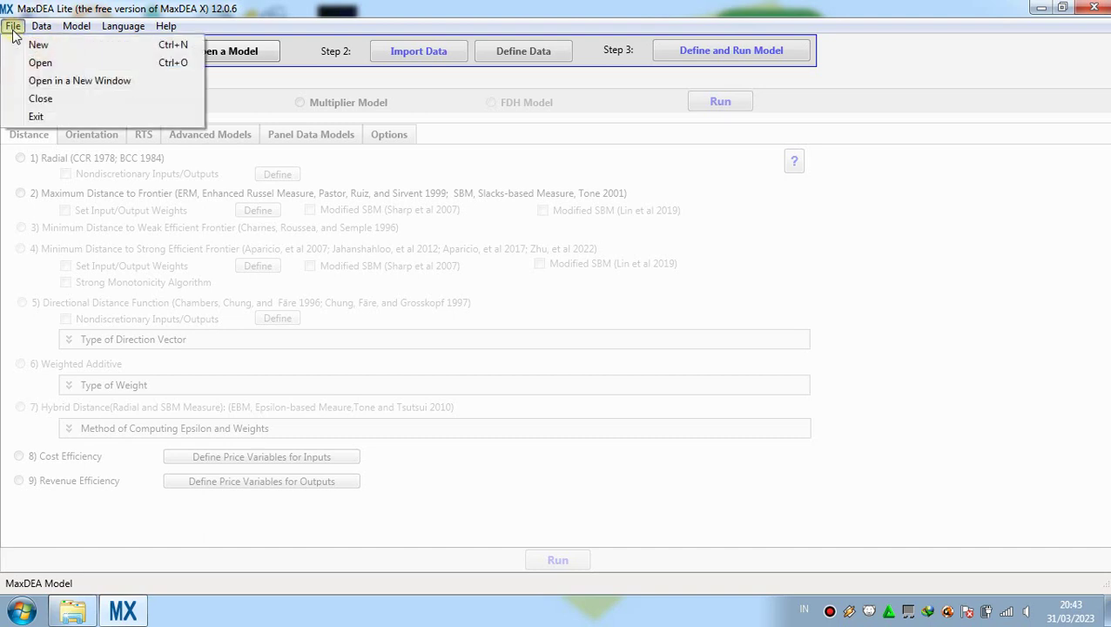
pyautogui.click(141, 47)
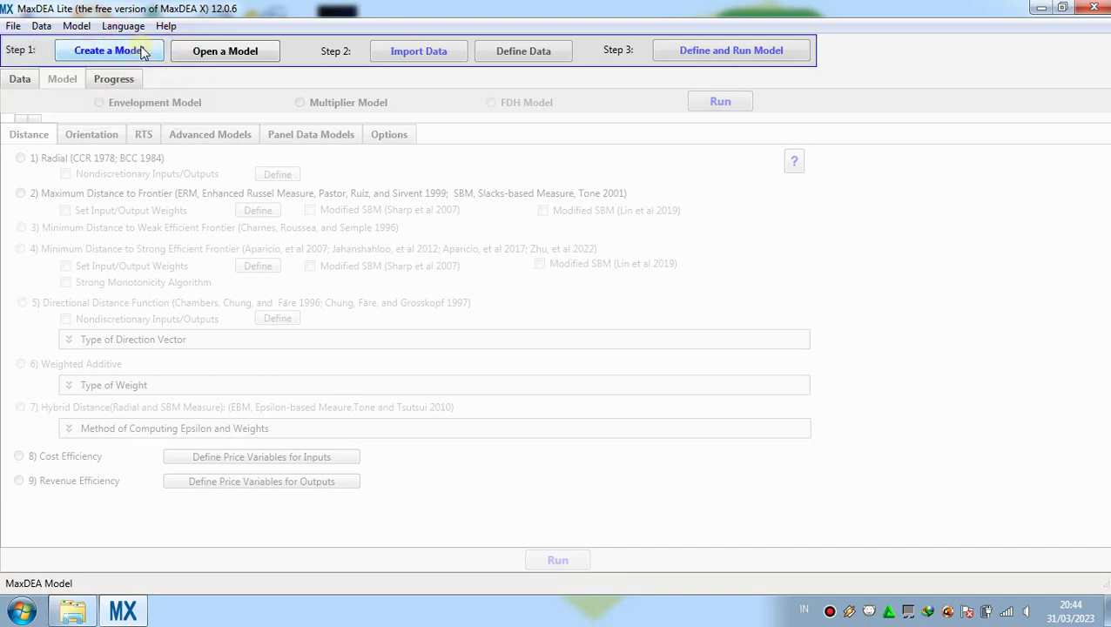
pyautogui.click(143, 51)
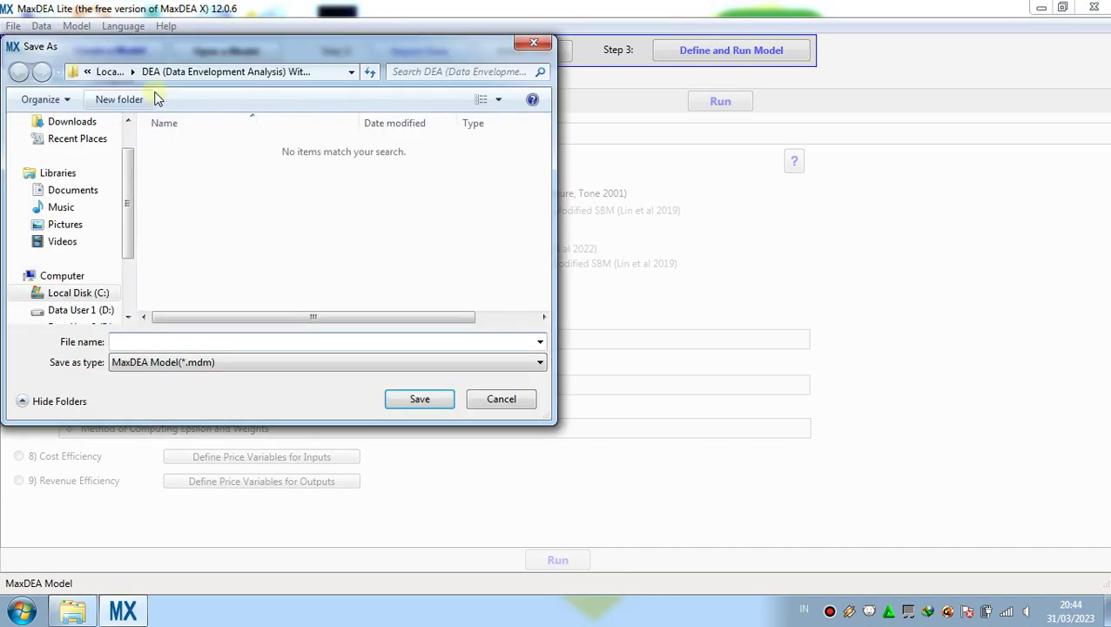
pyautogui.click(103, 295)
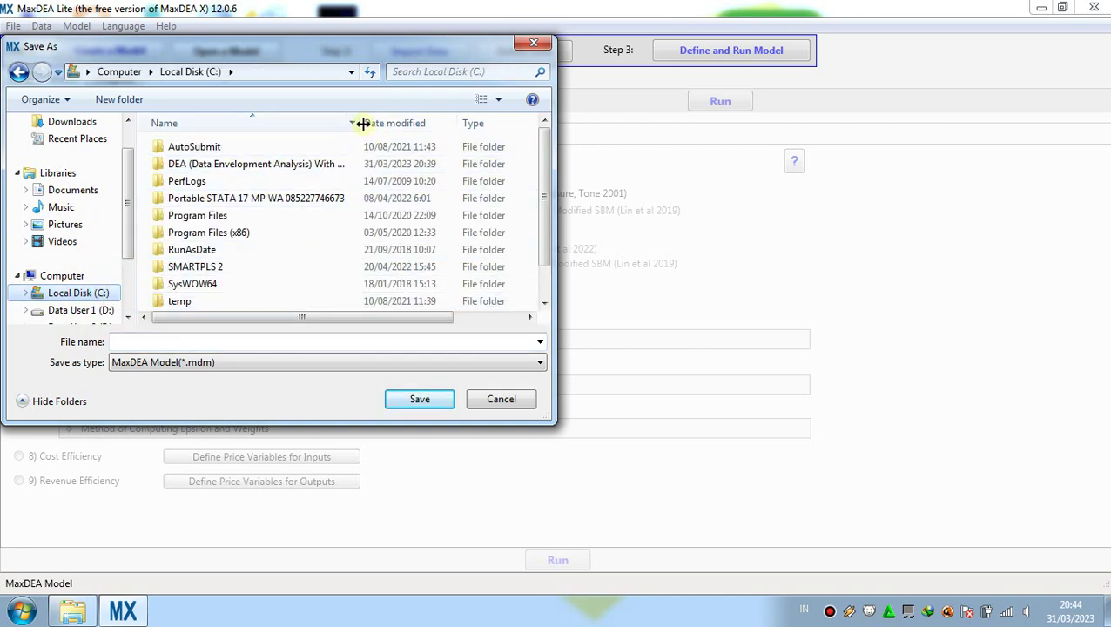
pyautogui.moveTo(362, 123); pyautogui.dragTo(441, 122)
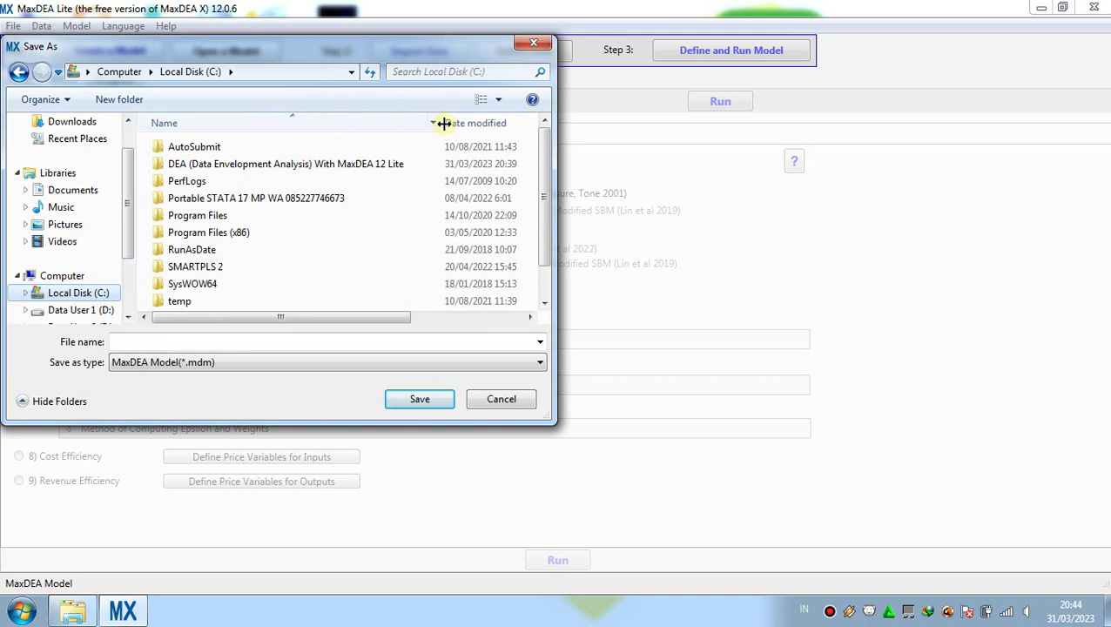
pyautogui.click(409, 165)
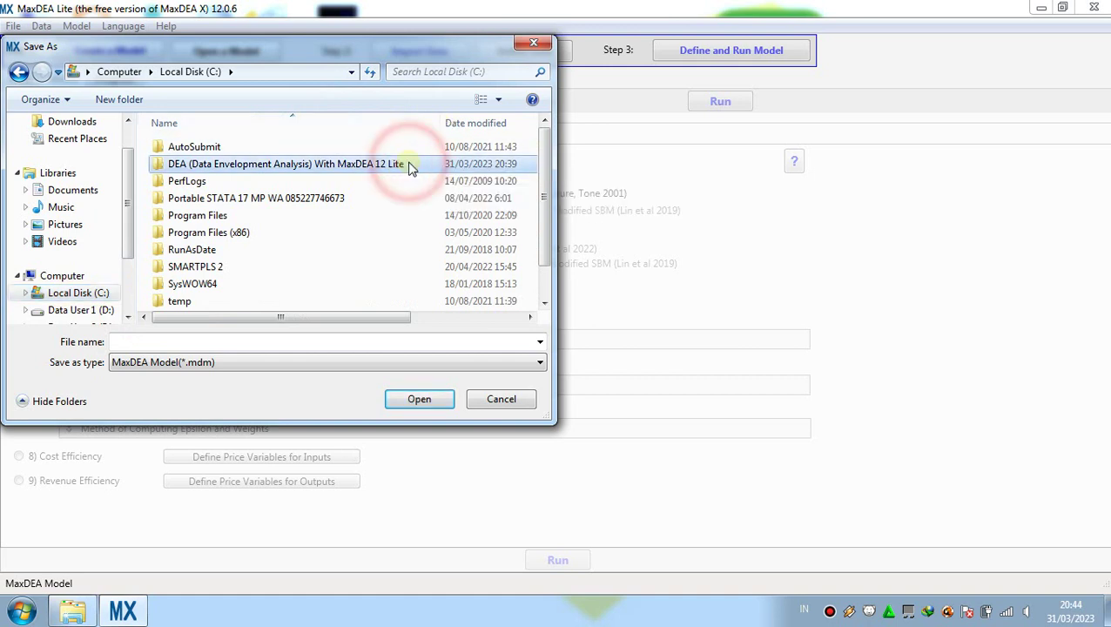
pyautogui.click(444, 402)
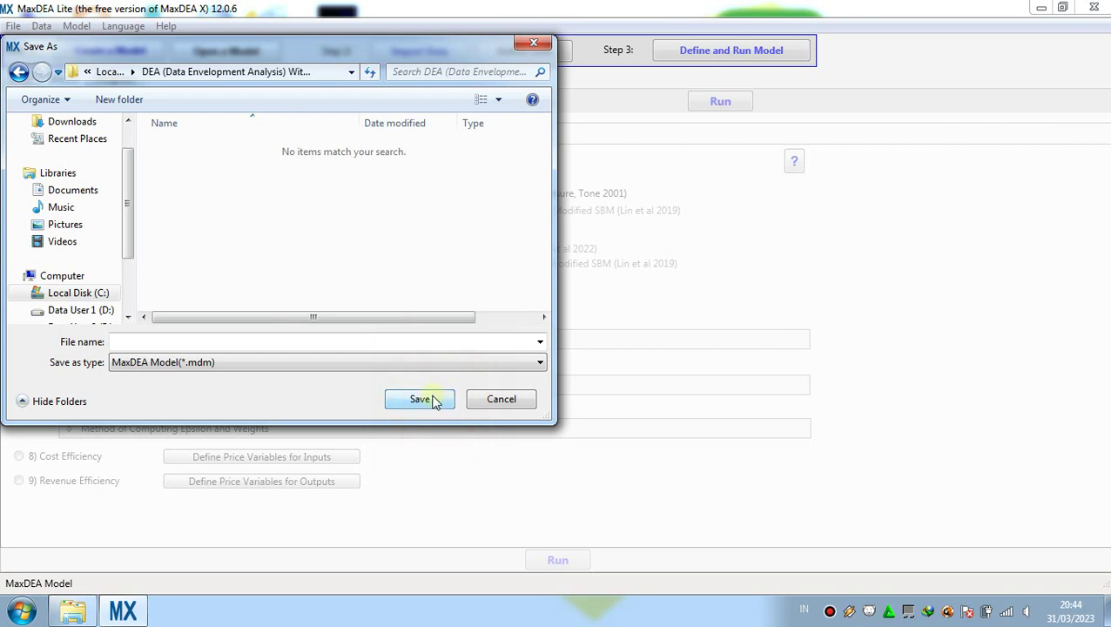
# - Save the model as "DEA (Data Envelopment Analysis) With MaxDEA 12 Lite", without the xlsx extension, in MaxDEA Model format
pyautogui.click(257, 342)
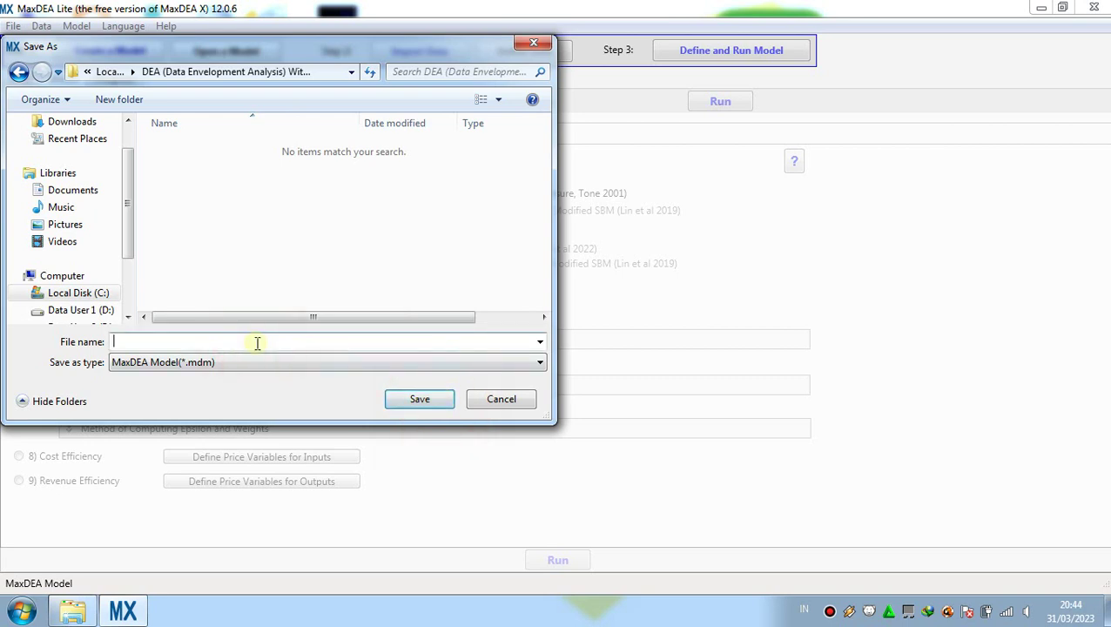
pyautogui.write('m')
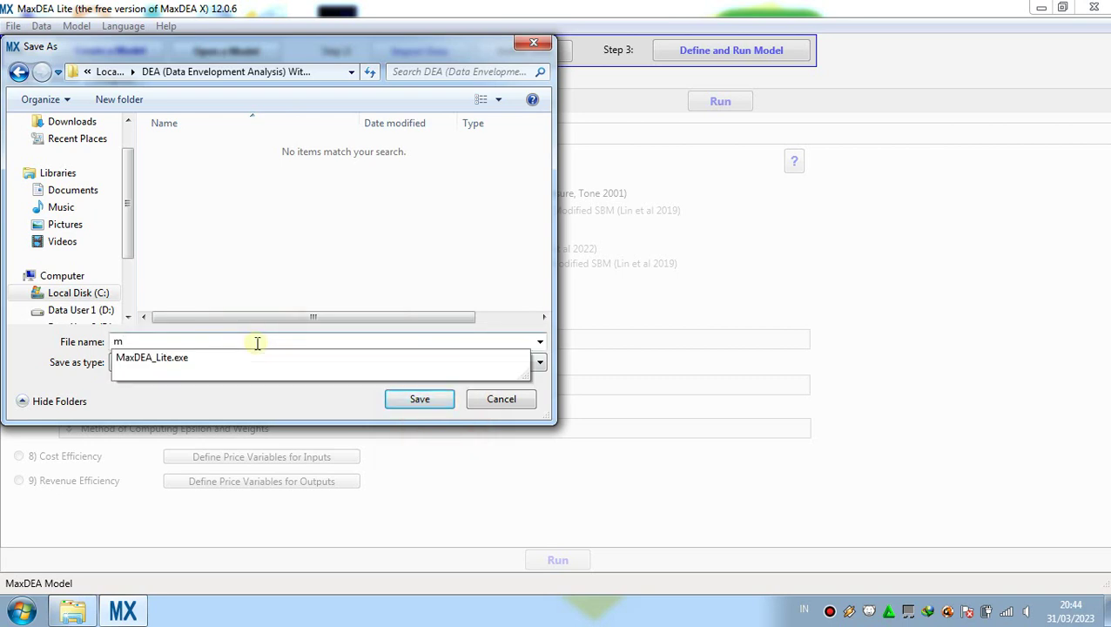
pyautogui.press('BackSpace')
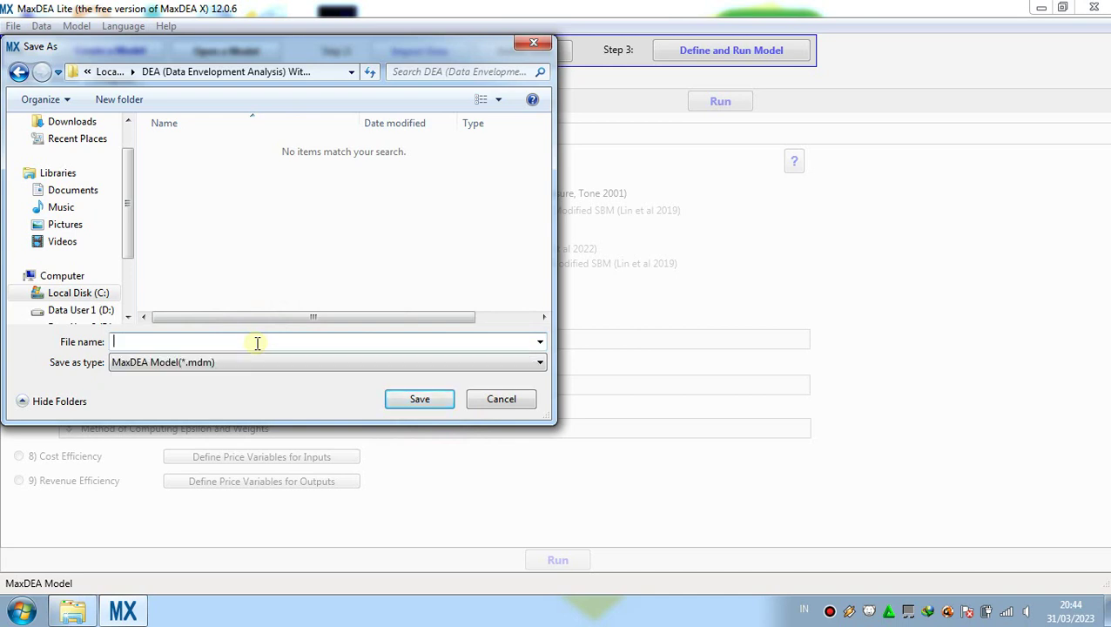
pyautogui.write('D')
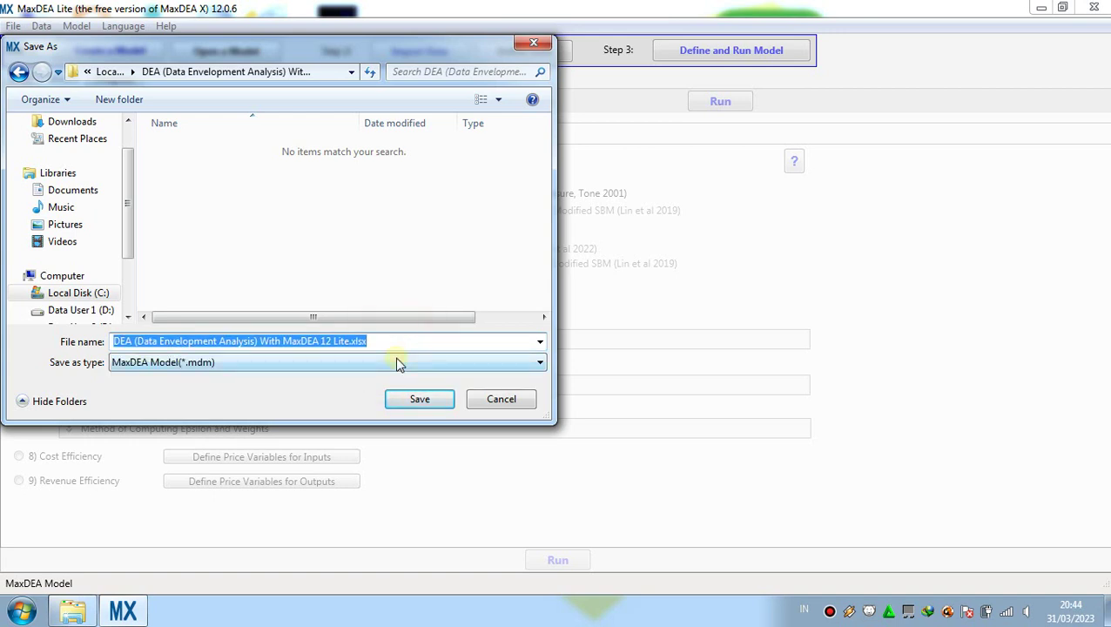
pyautogui.click(421, 341)
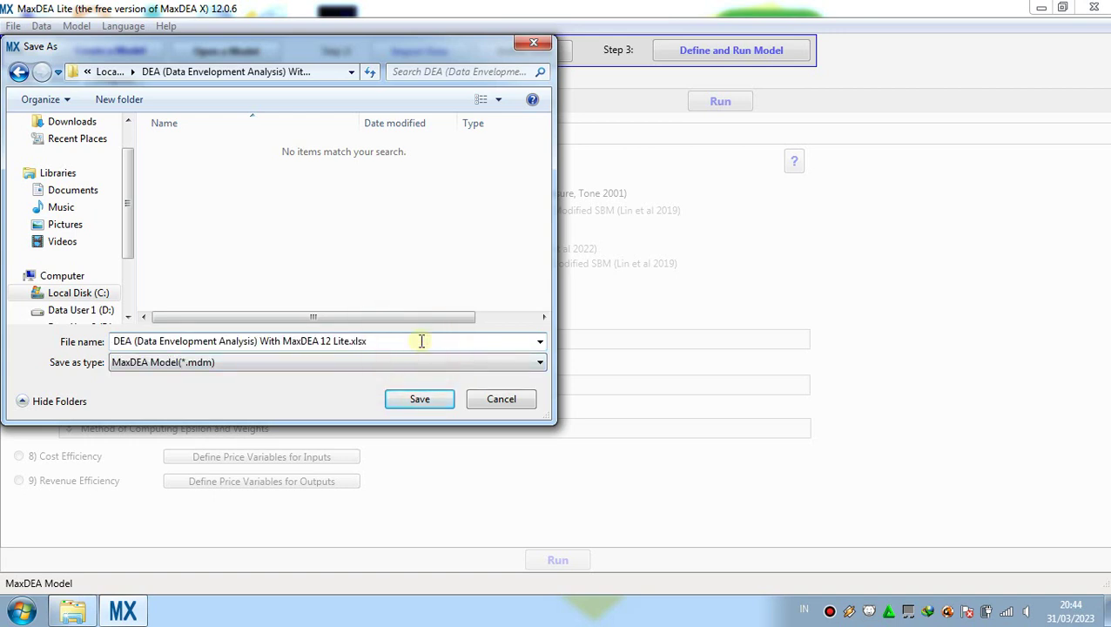
pyautogui.press('BackSpace')
pyautogui.press('BackSpace')
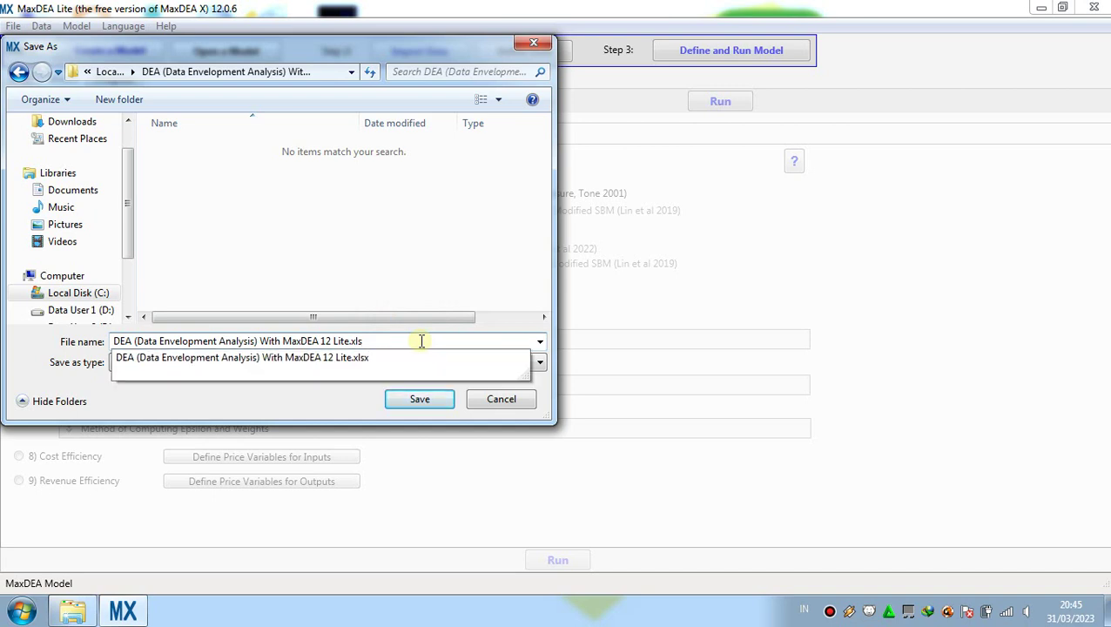
pyautogui.press('BackSpace')
pyautogui.press('BackSpace')
pyautogui.press('BackSpace')
pyautogui.click(421, 279)
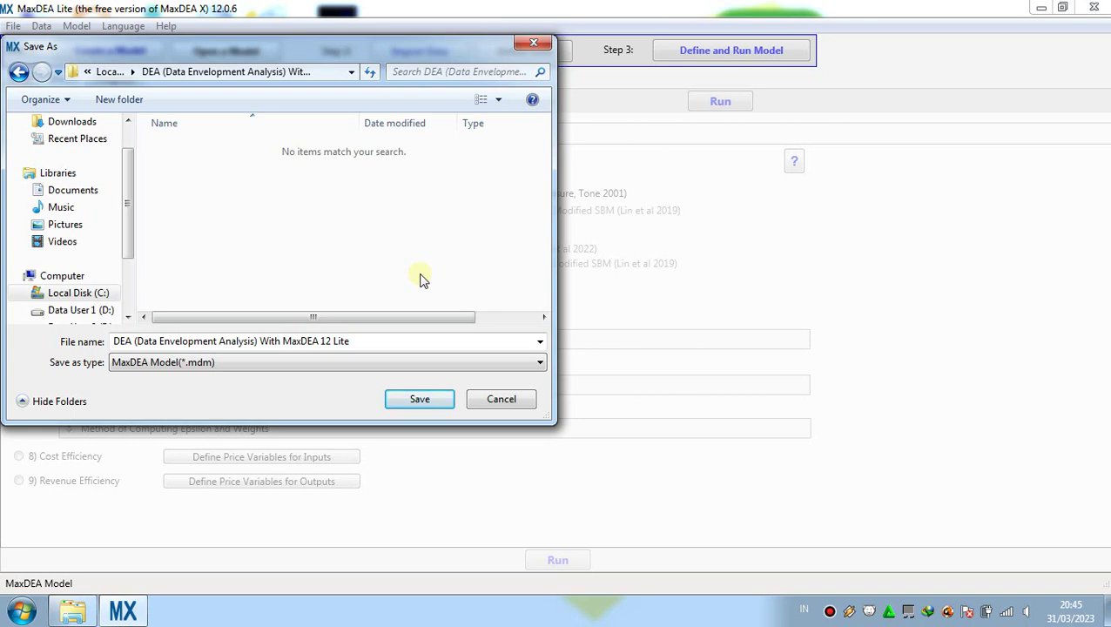
pyautogui.click(445, 402)
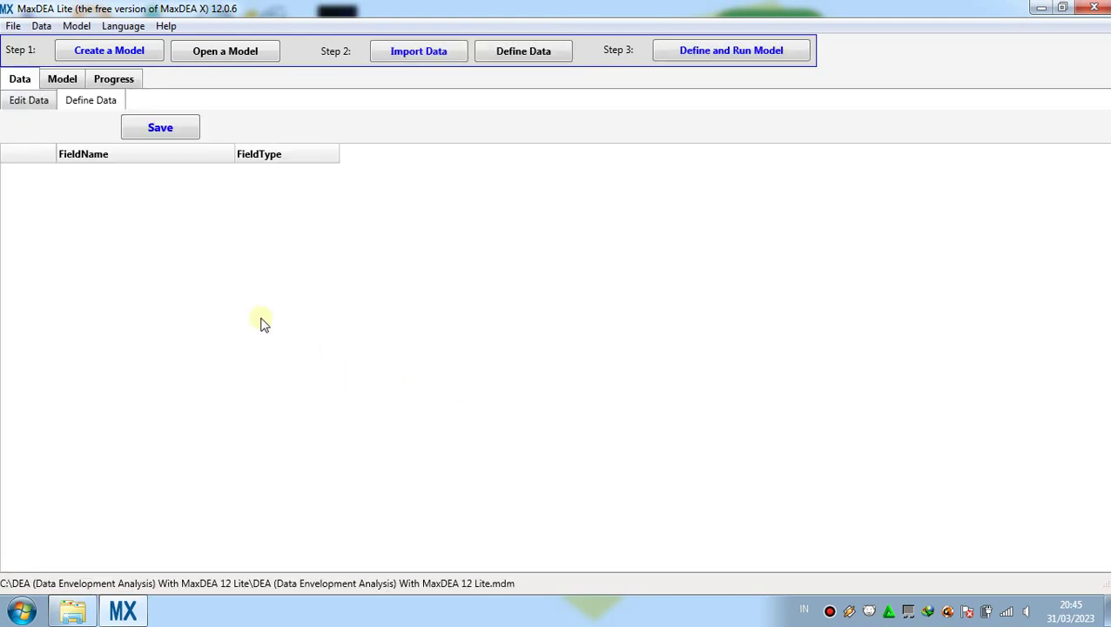
# - Import the Excel workbook "DEA (Data Envelopment Analysis) With MaxDEA 12 Lite" from the folder of the same name on drive C
pyautogui.click(42, 26)
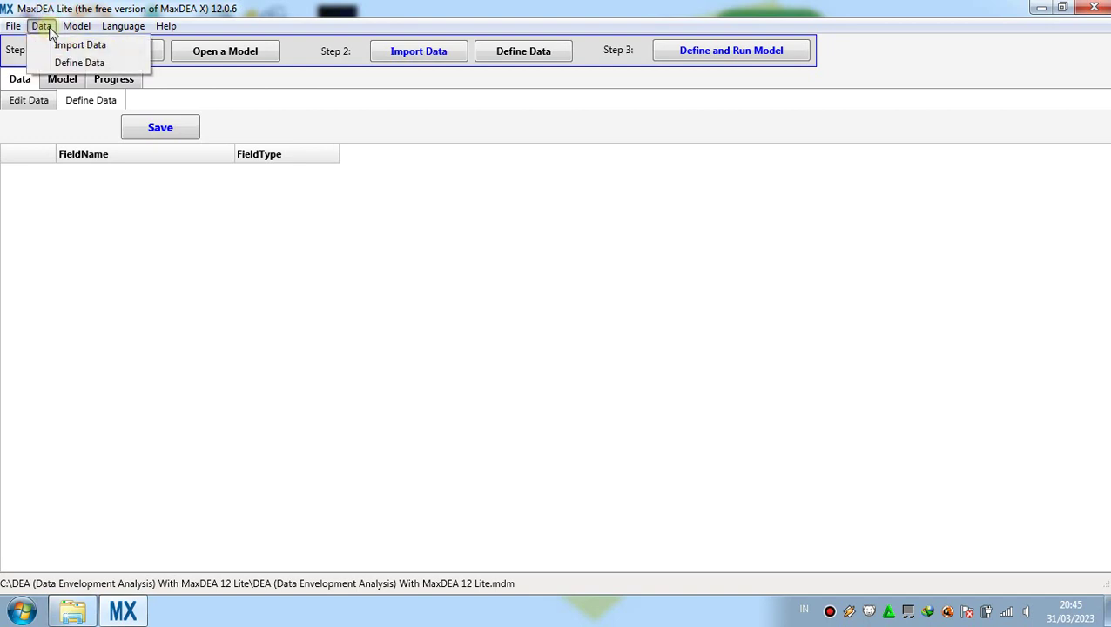
pyautogui.moveTo(76, 26)
pyautogui.moveTo(40, 28)
pyautogui.click(133, 45)
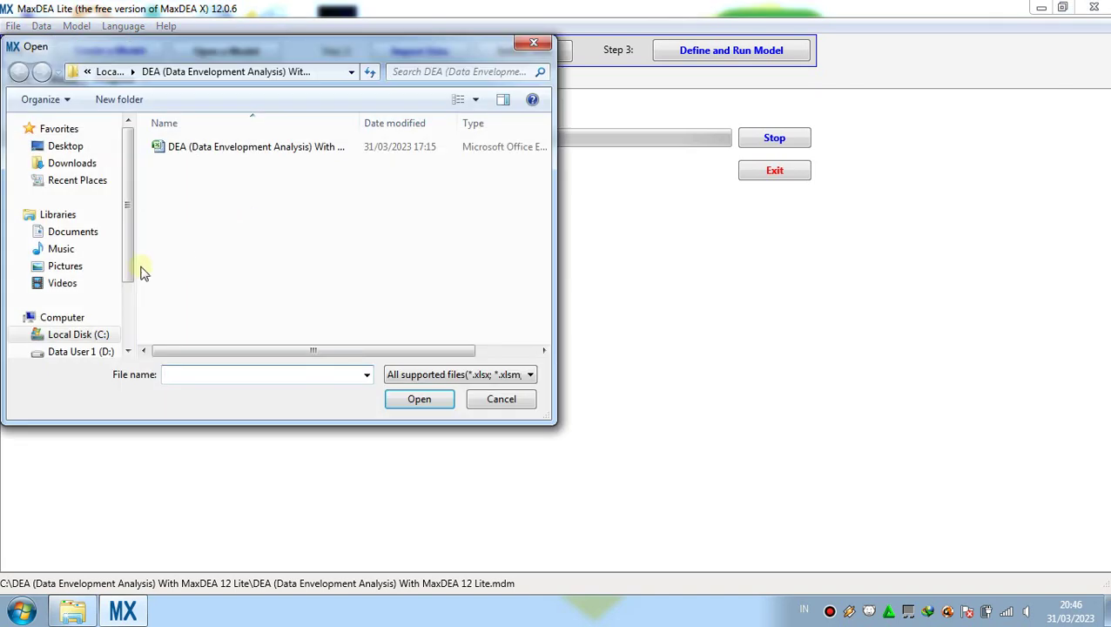
pyautogui.click(96, 334)
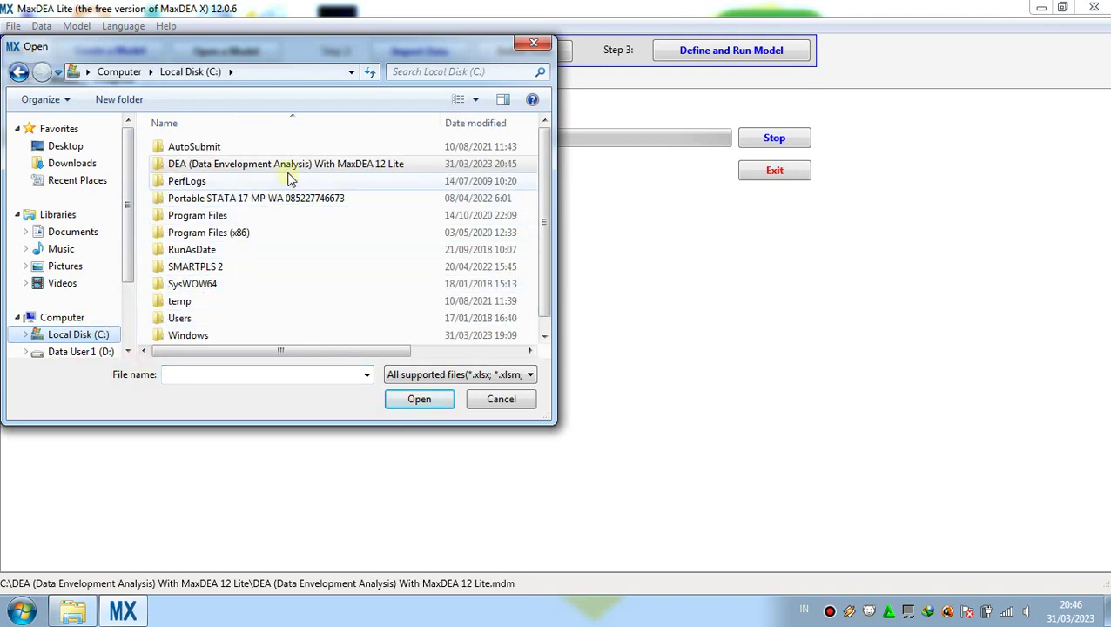
pyautogui.click(290, 169)
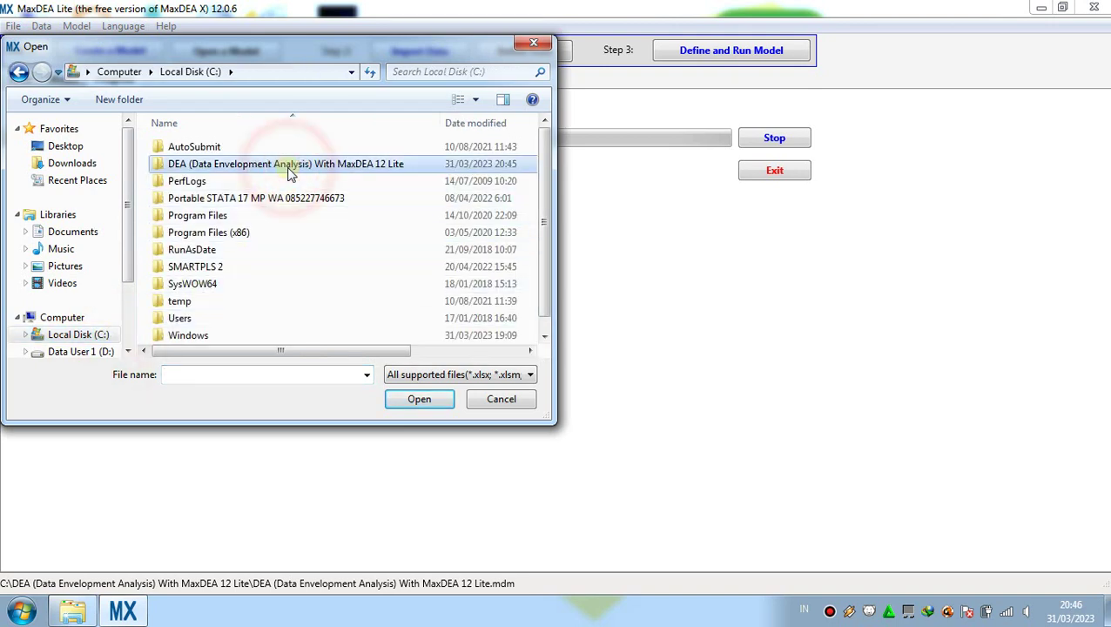
pyautogui.click(446, 402)
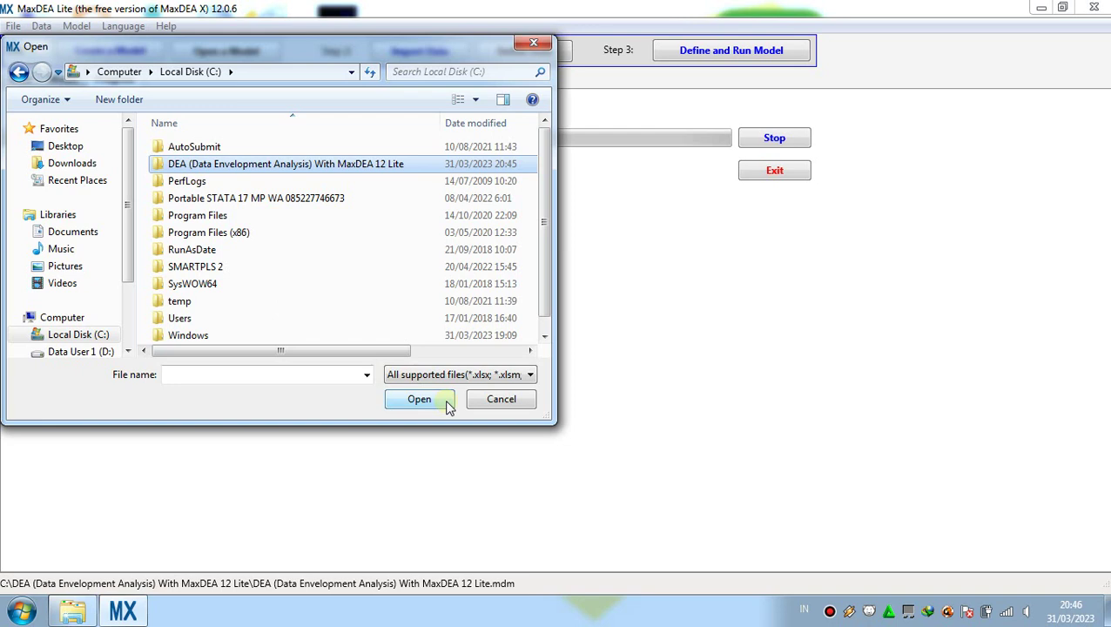
pyautogui.click(448, 405)
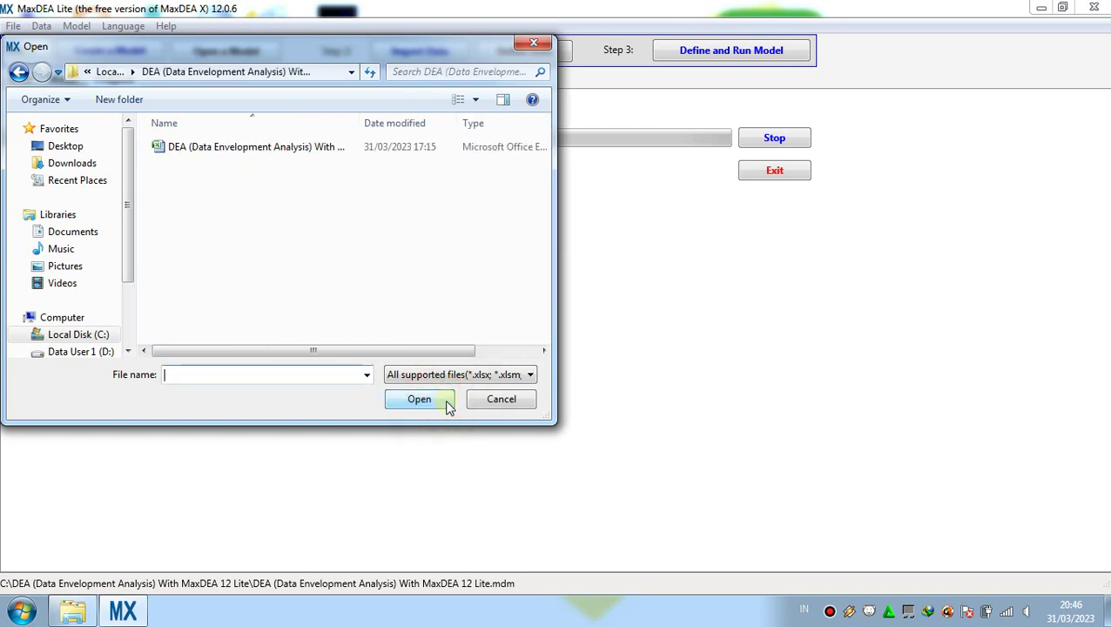
pyautogui.moveTo(360, 122); pyautogui.dragTo(458, 124)
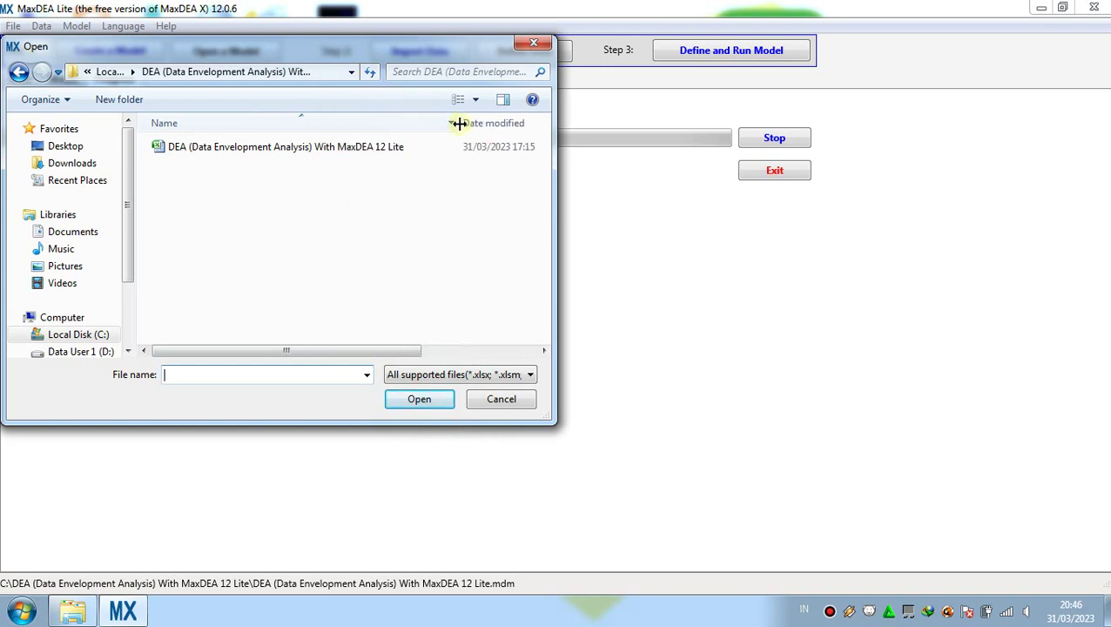
pyautogui.click(430, 155)
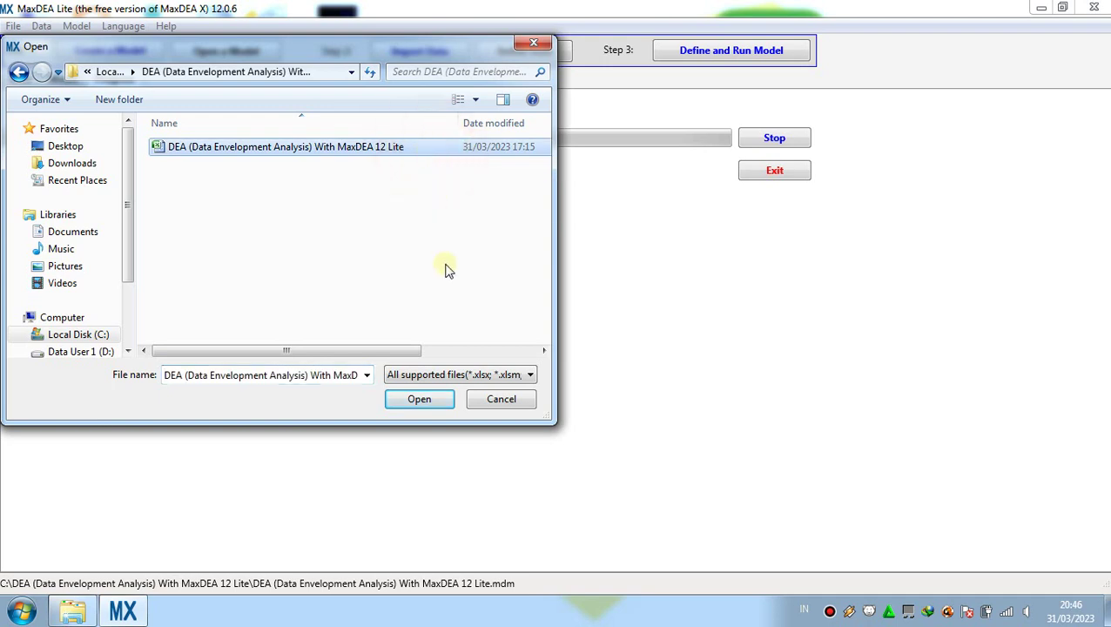
pyautogui.click(447, 405)
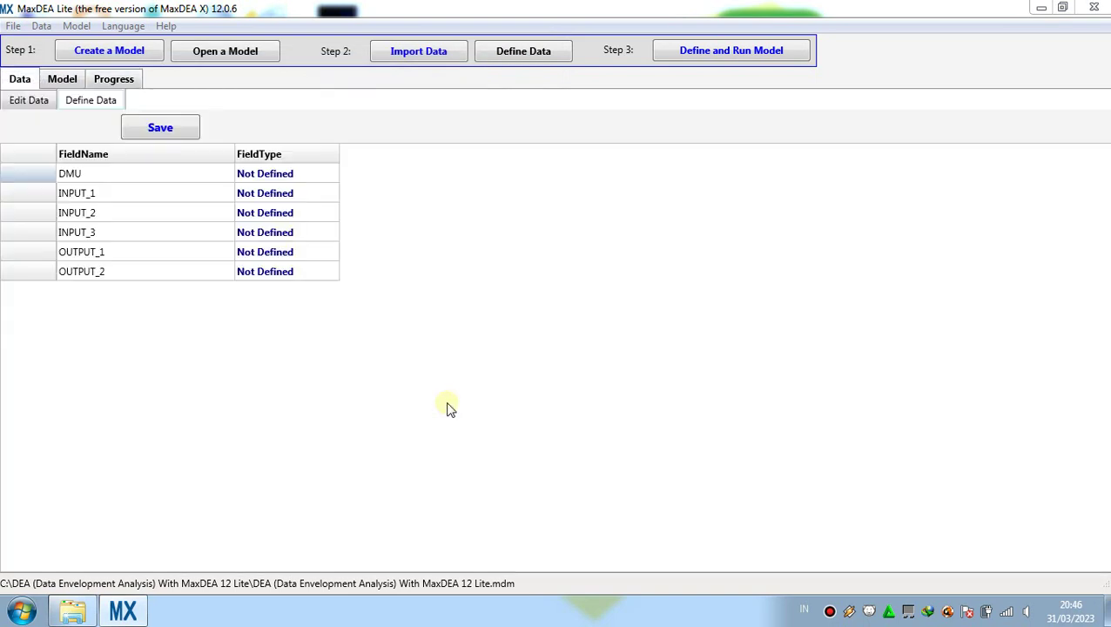
# - Define the DMU field as DMU Name and the INPUT_1 field as Input
pyautogui.click(334, 176)
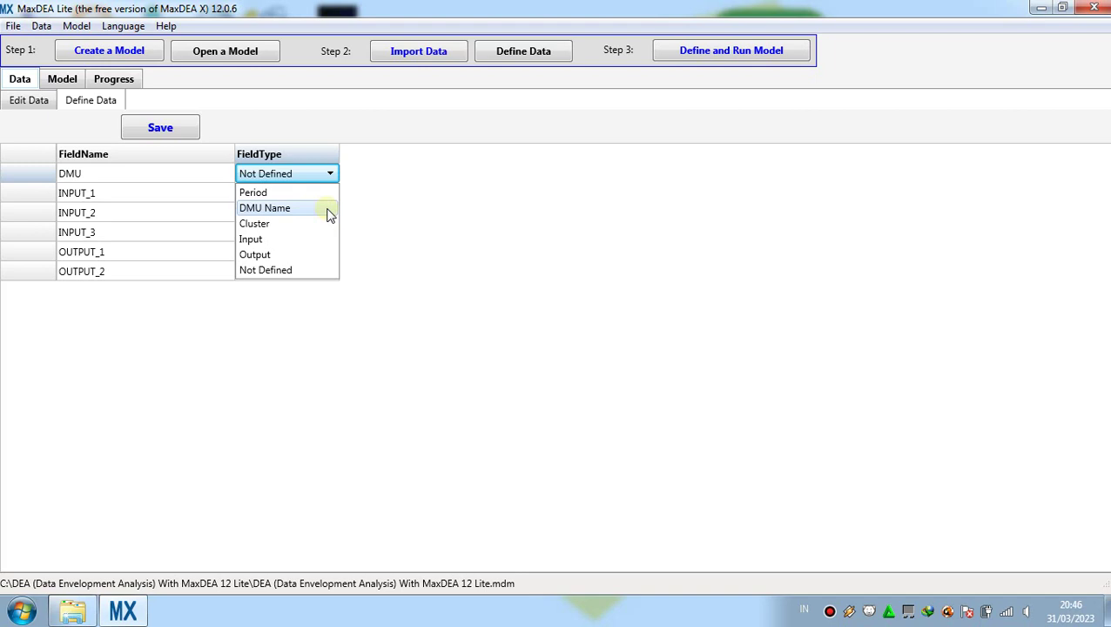
pyautogui.click(329, 210)
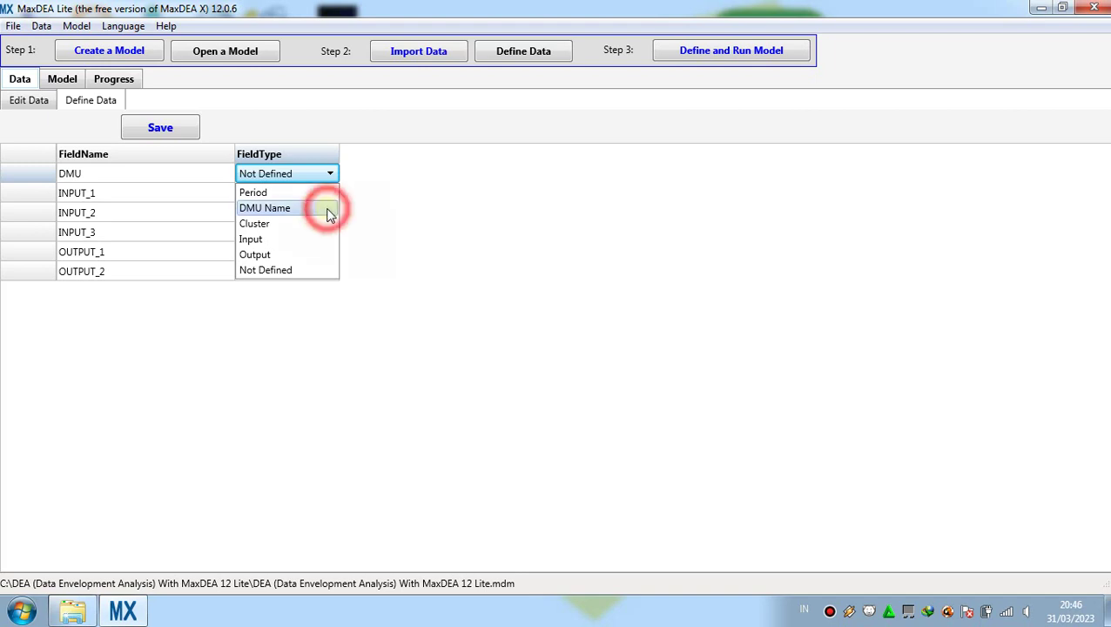
pyautogui.click(328, 199)
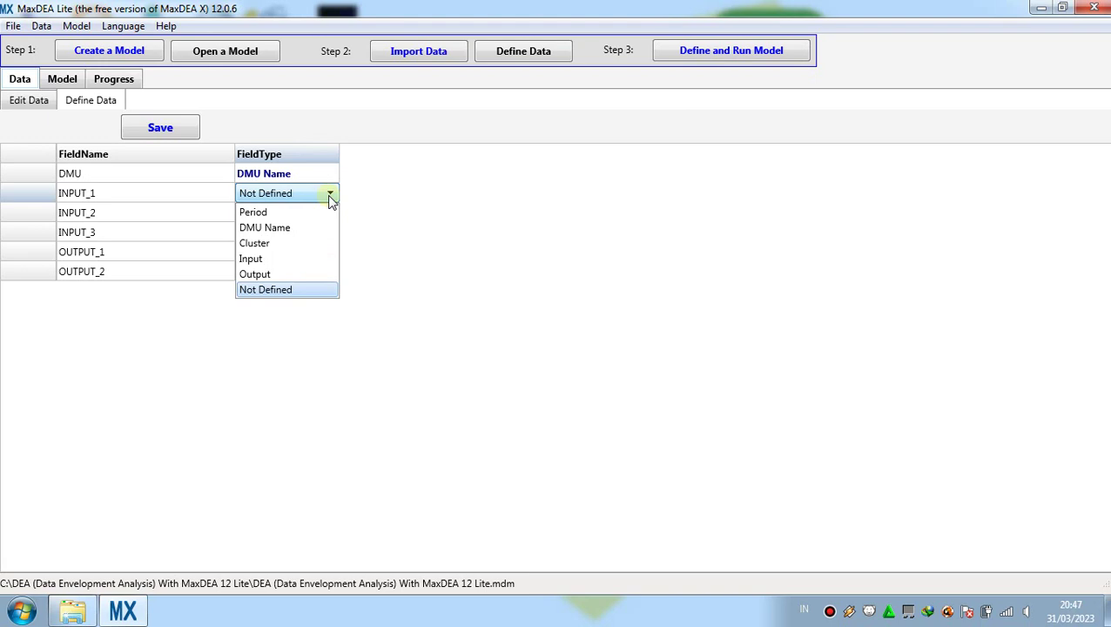
pyautogui.click(325, 259)
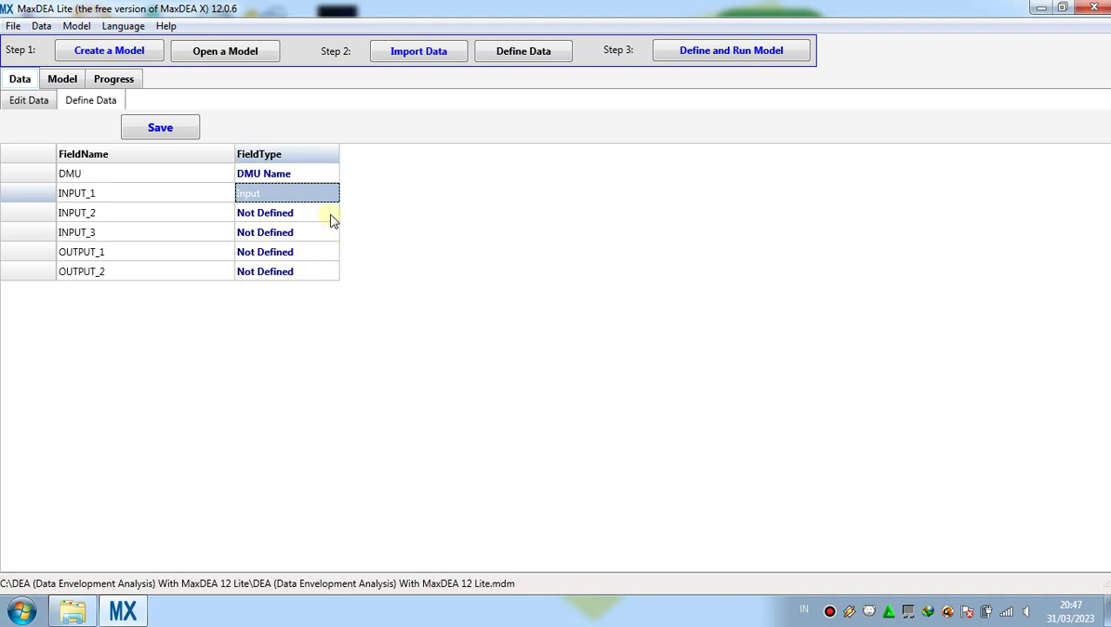
# - Define INPUT_2 and INPUT_3 as Input, keeping the current Windows color scheme and suppressing its performance message
pyautogui.click(331, 220)
pyautogui.click(330, 220)
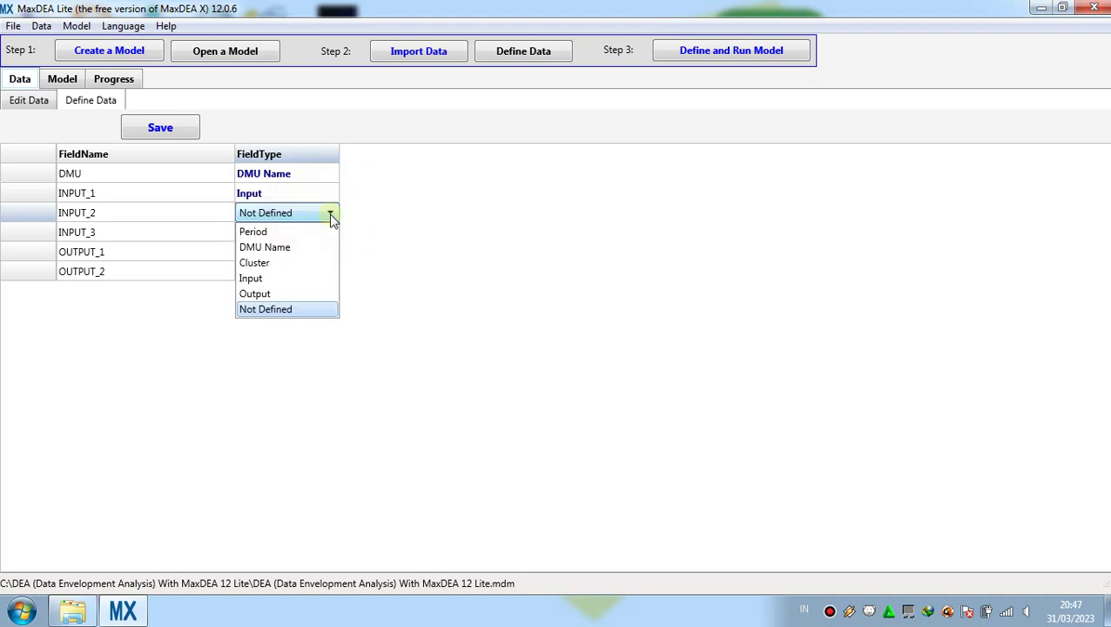
pyautogui.click(330, 285)
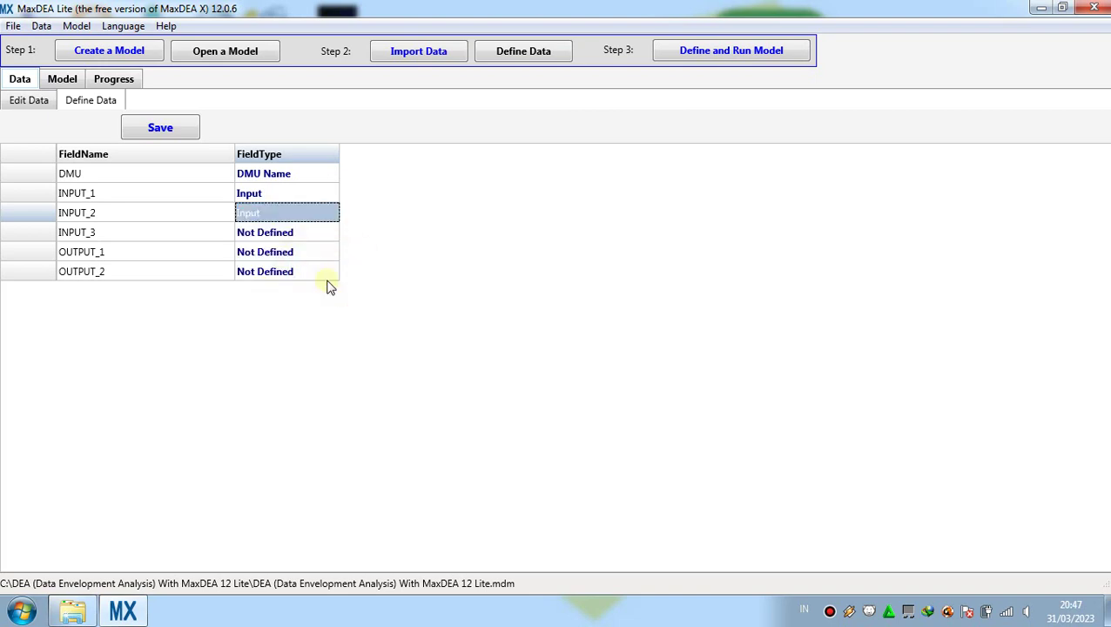
pyautogui.click(330, 233)
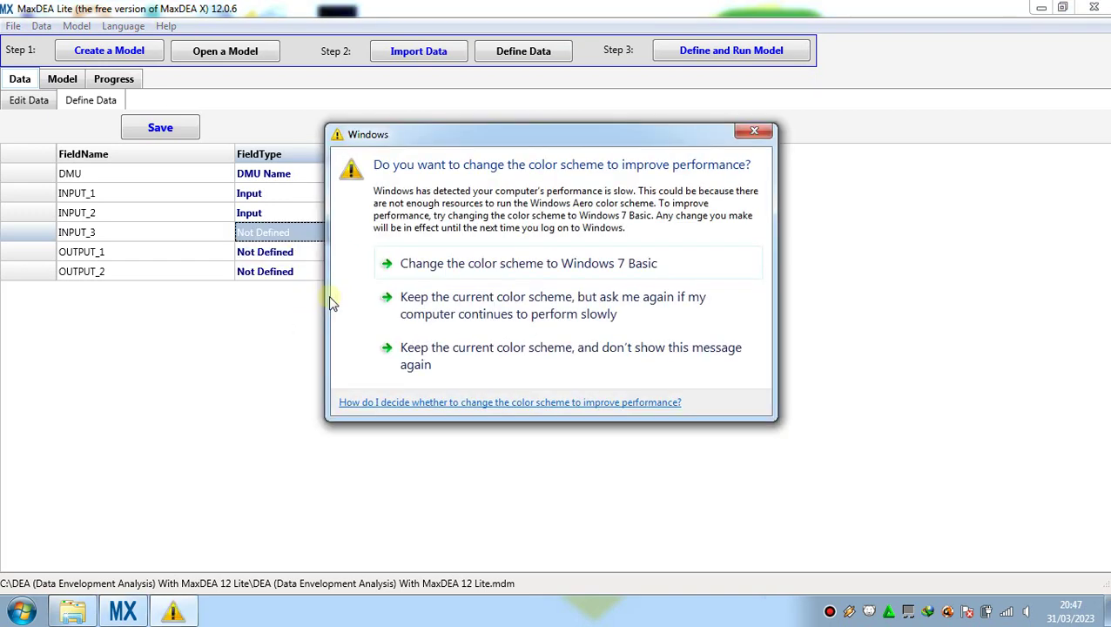
pyautogui.click(410, 350)
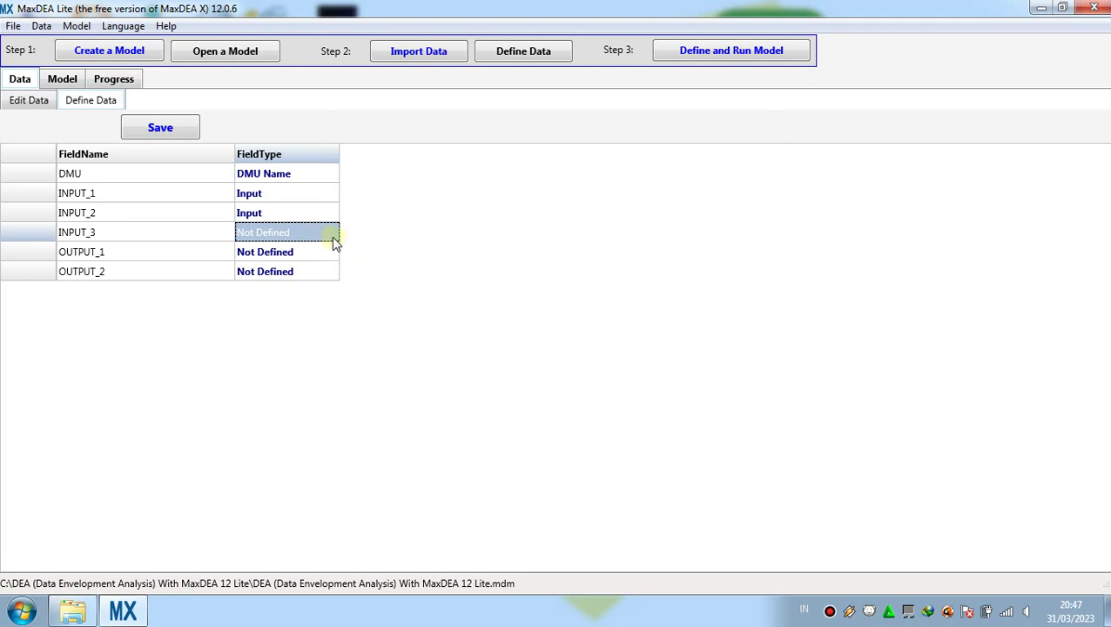
pyautogui.click(333, 237)
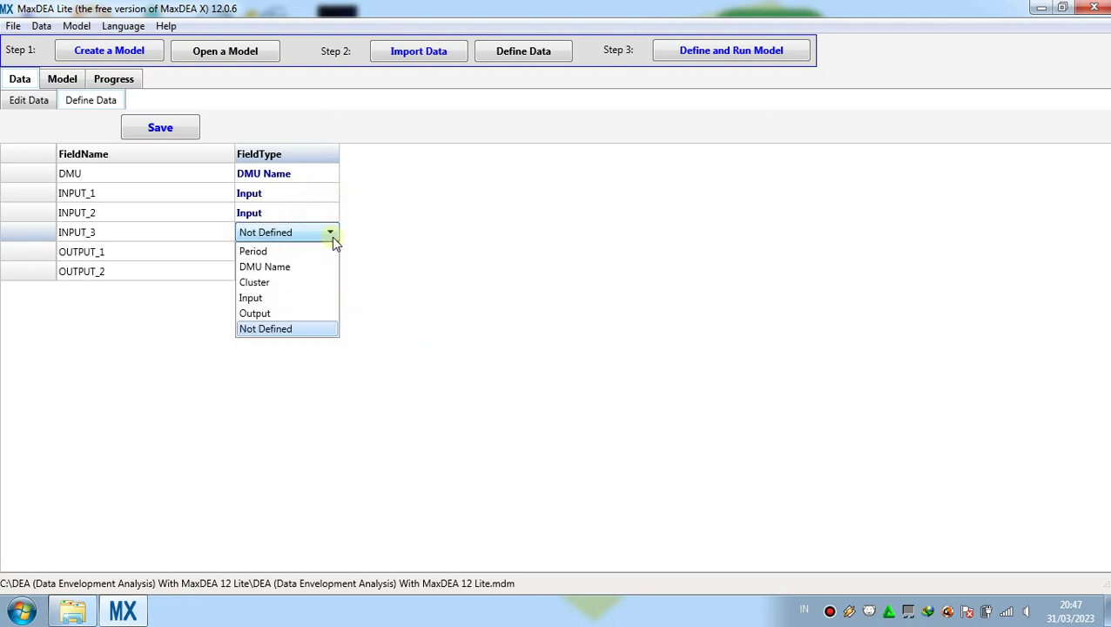
pyautogui.click(330, 298)
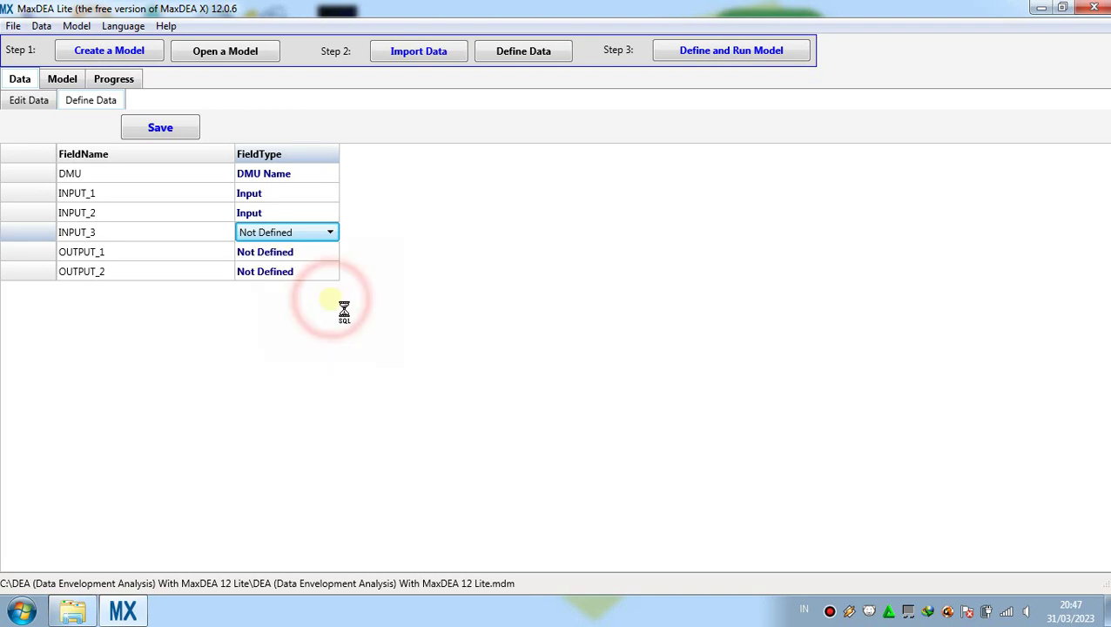
# - Define OUTPUT_1 and OUTPUT_2 as Output and save the field definitions
pyautogui.click(327, 254)
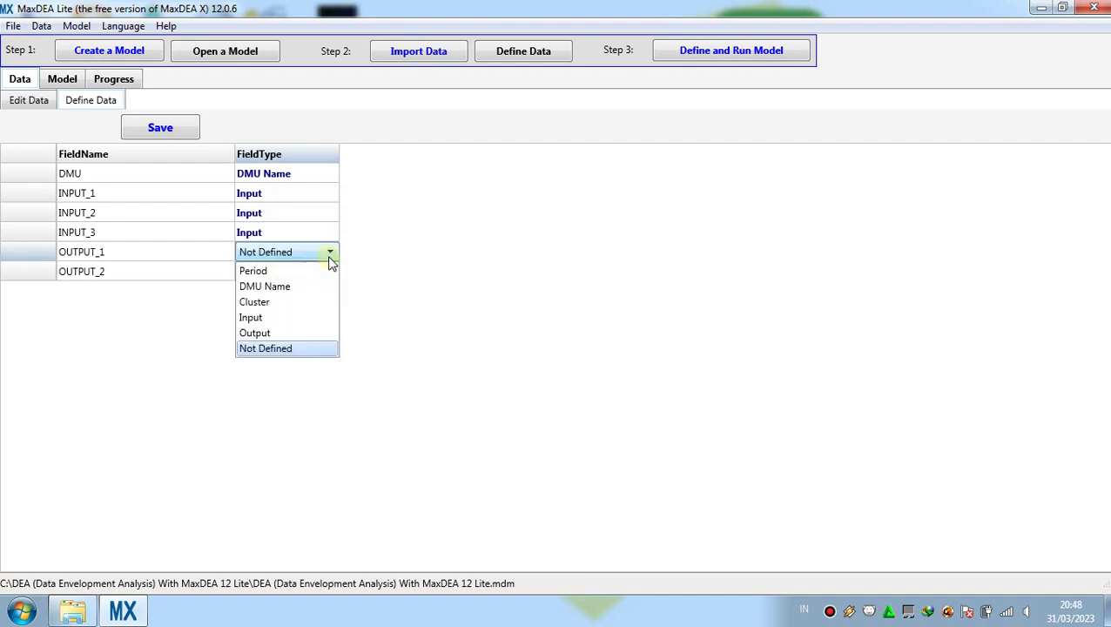
pyautogui.click(321, 339)
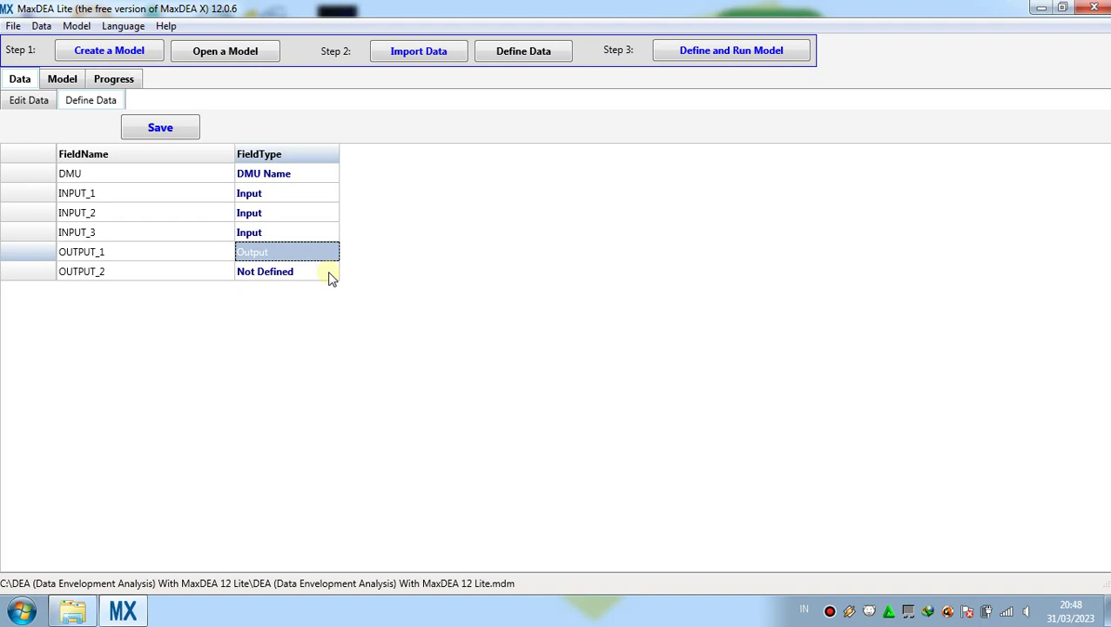
pyautogui.click(331, 275)
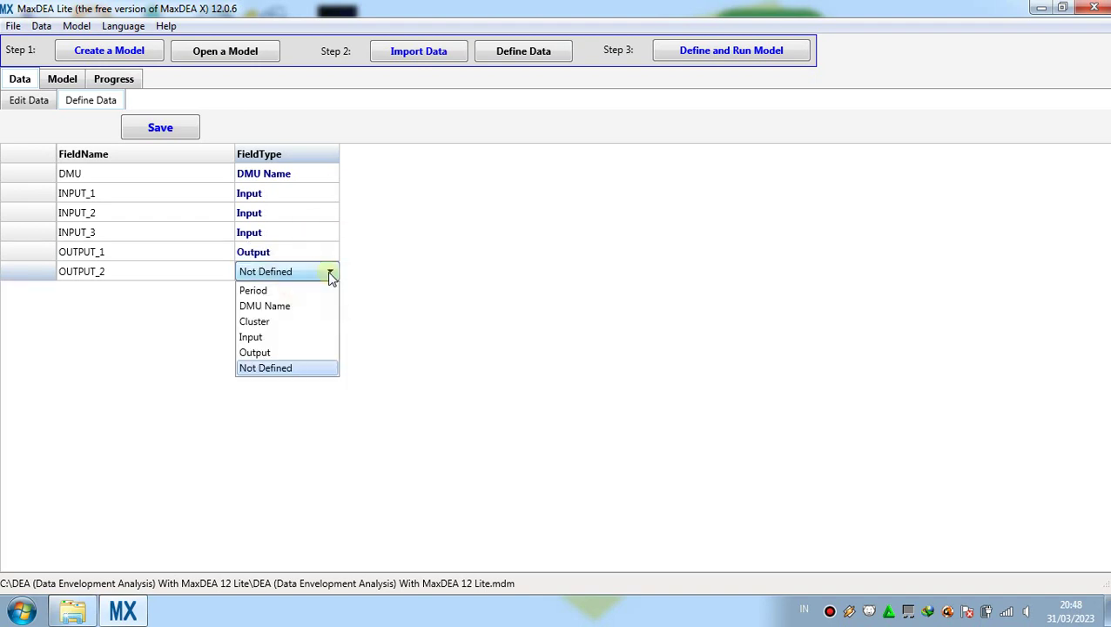
pyautogui.click(331, 357)
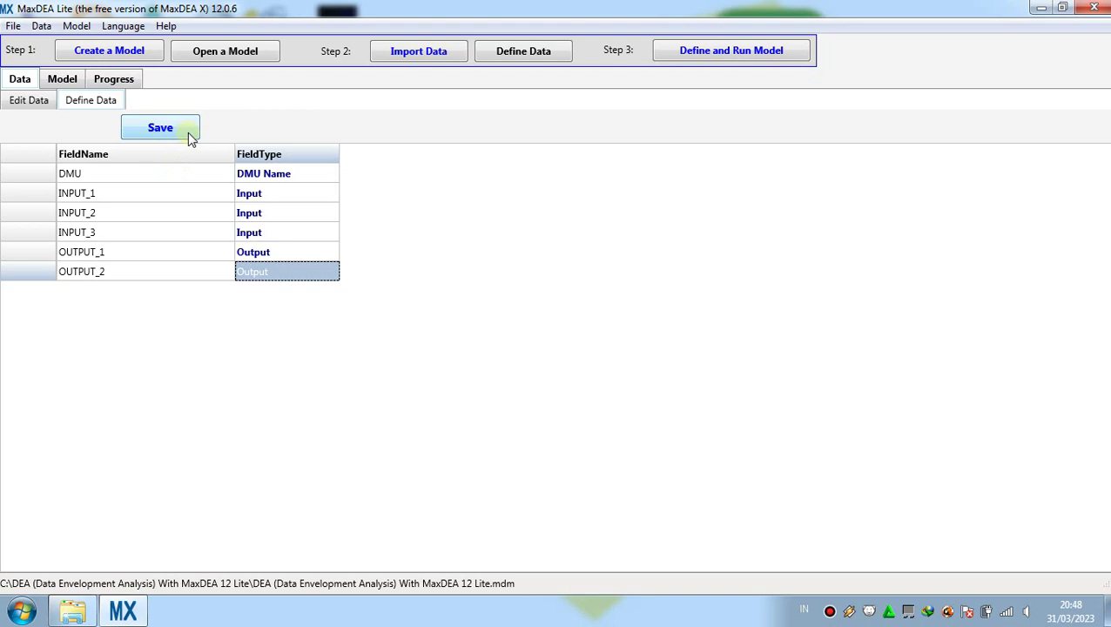
pyautogui.click(191, 138)
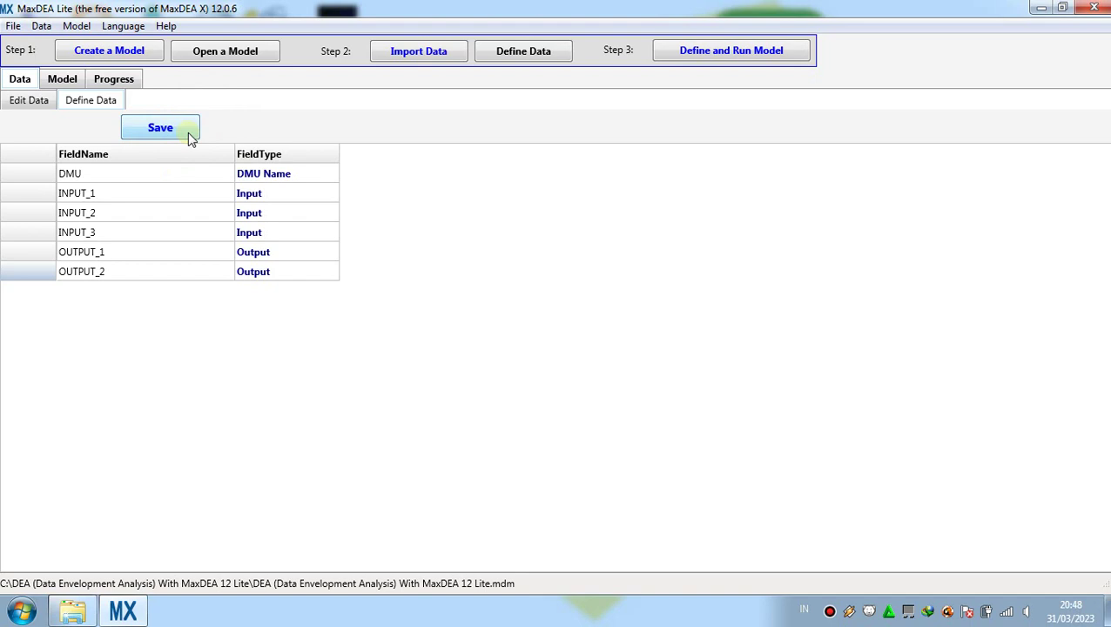
# - Review the model's distance, orientation, returns-to-scale, advanced model, panel data and solver settings
pyautogui.click(62, 79)
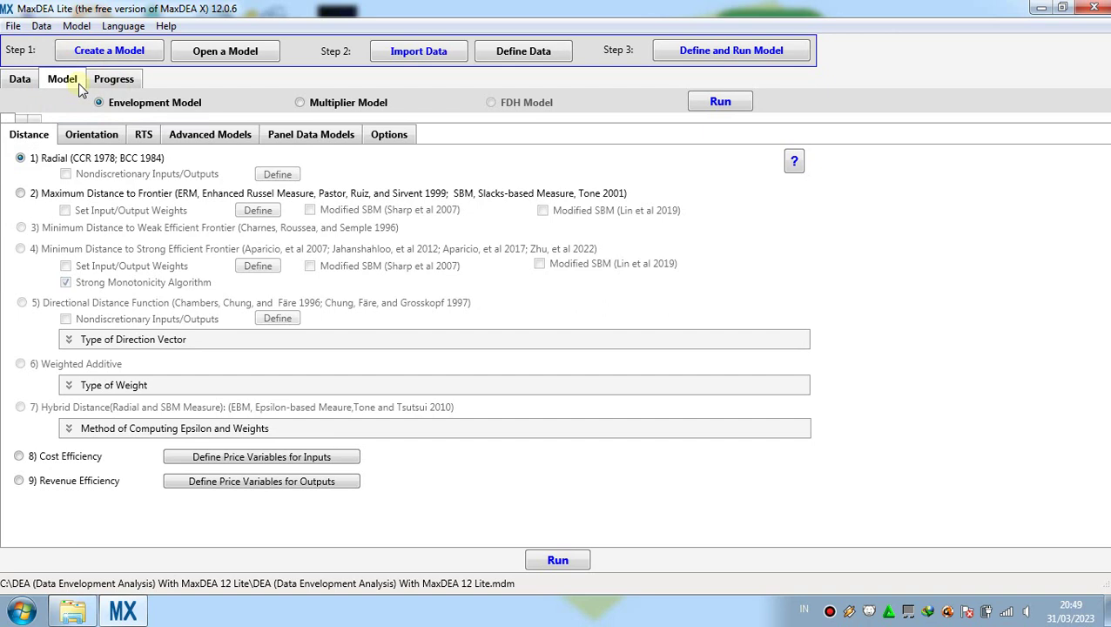
pyautogui.click(92, 135)
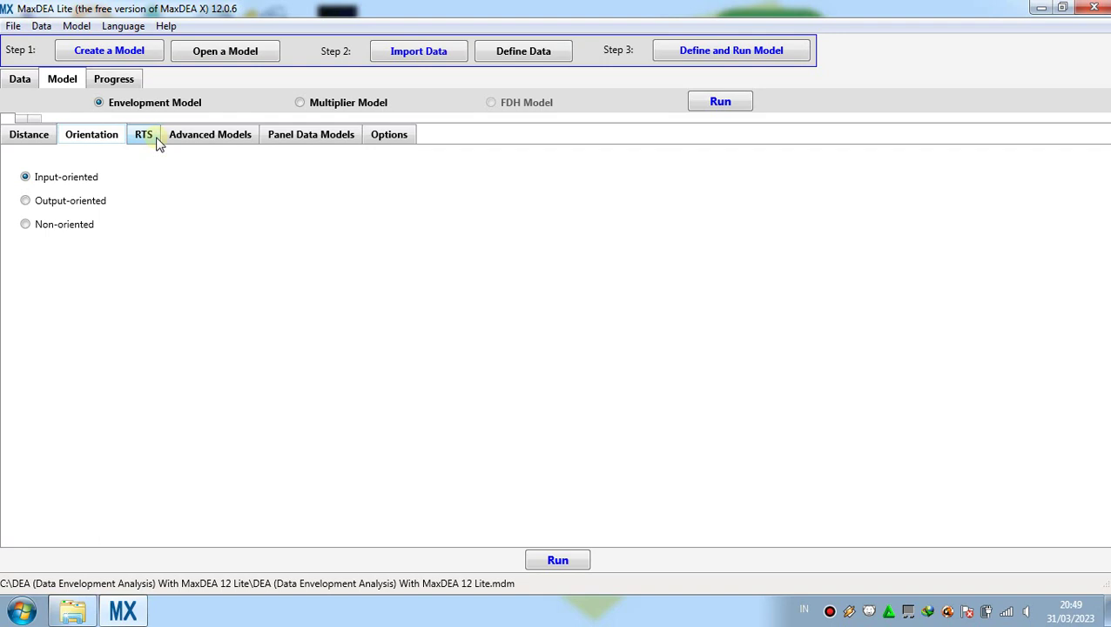
pyautogui.click(158, 144)
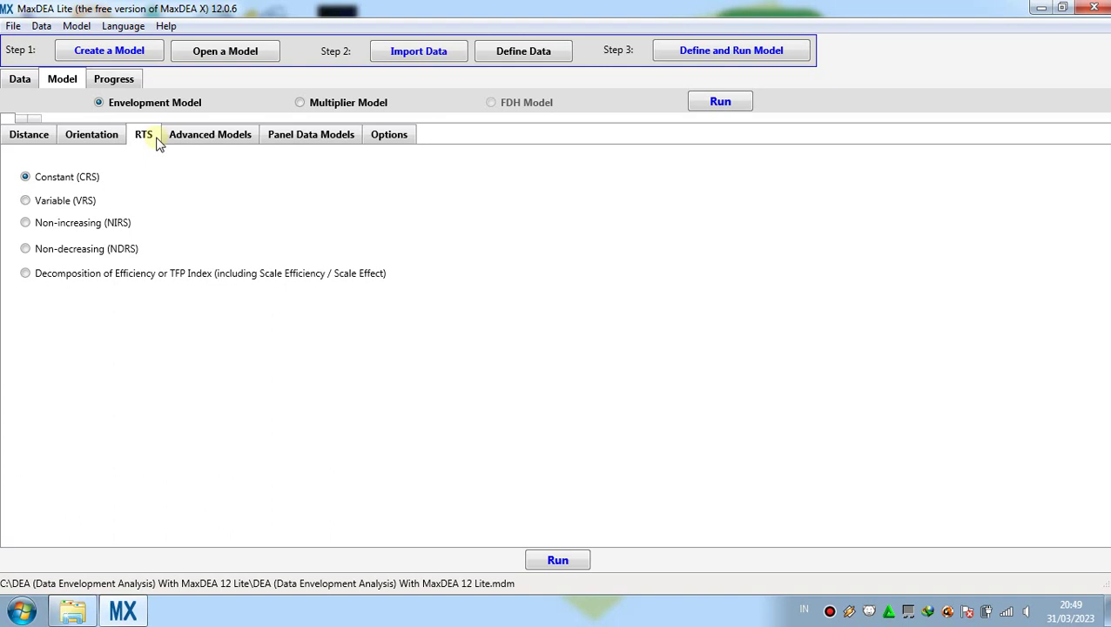
pyautogui.click(251, 141)
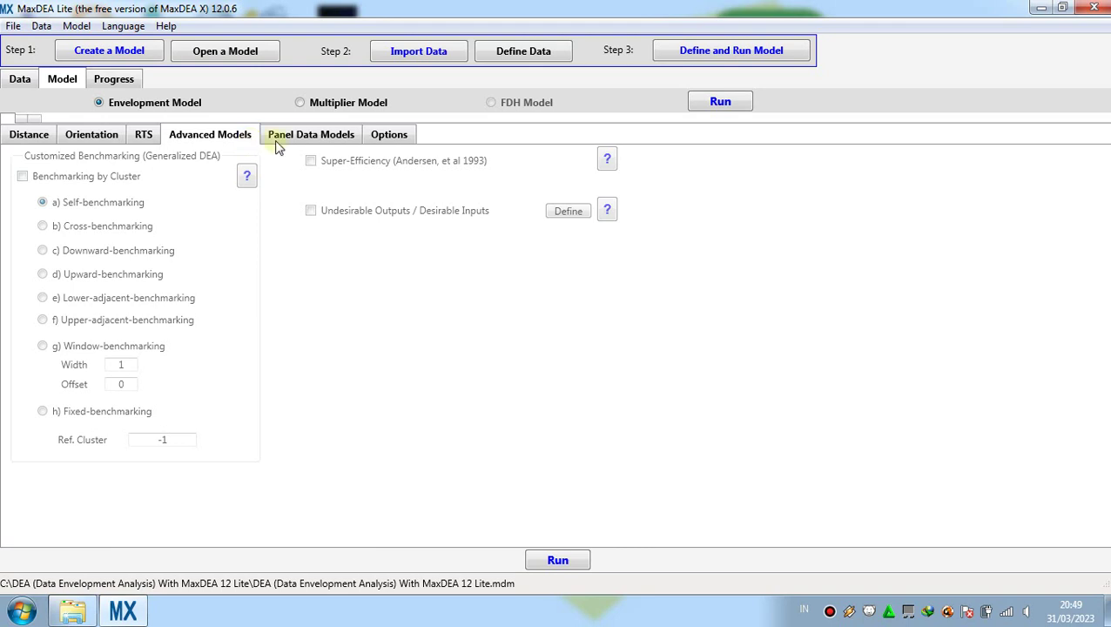
pyautogui.click(356, 144)
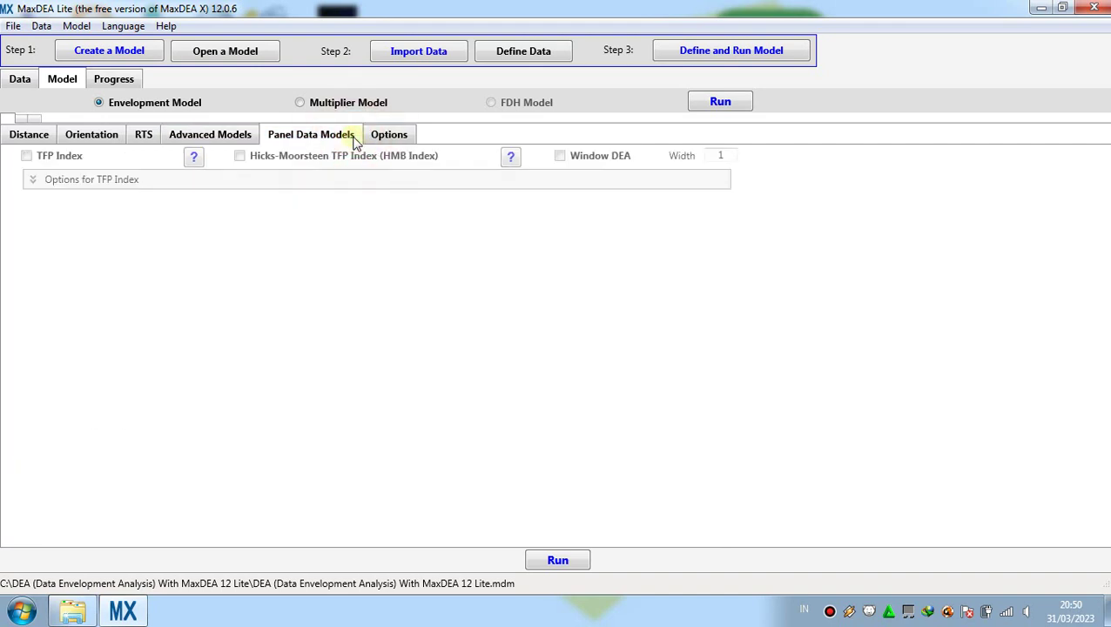
pyautogui.click(411, 140)
pyautogui.click(411, 140)
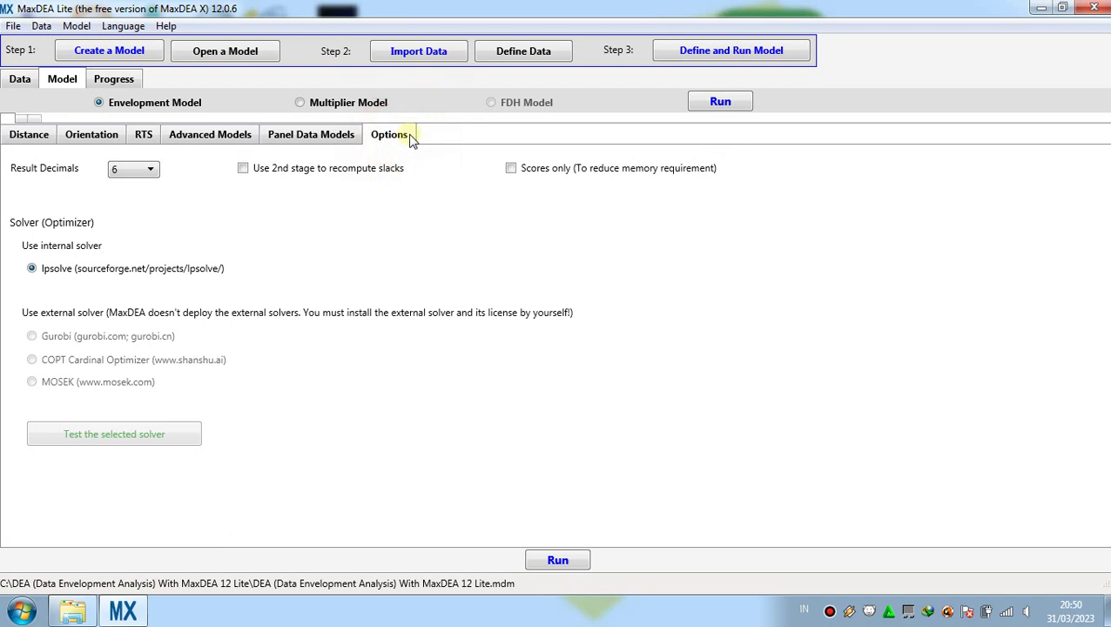
pyautogui.click(48, 142)
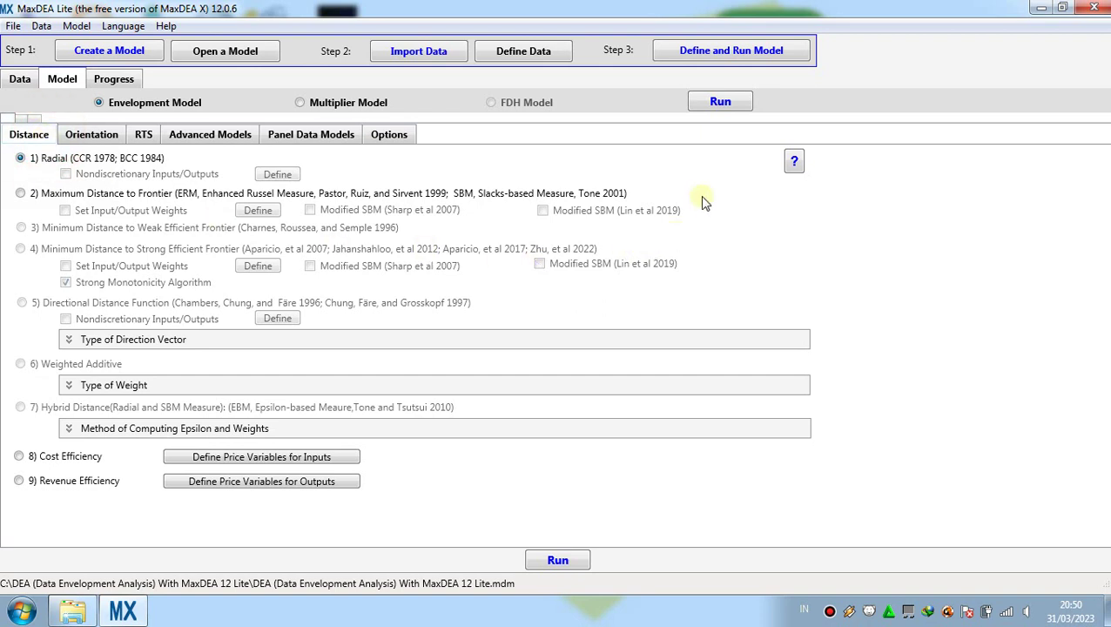
# - Run the Envelopment Model with Radial distance, minimize the results folder window and exit MaxDEA Lite
pyautogui.click(743, 102)
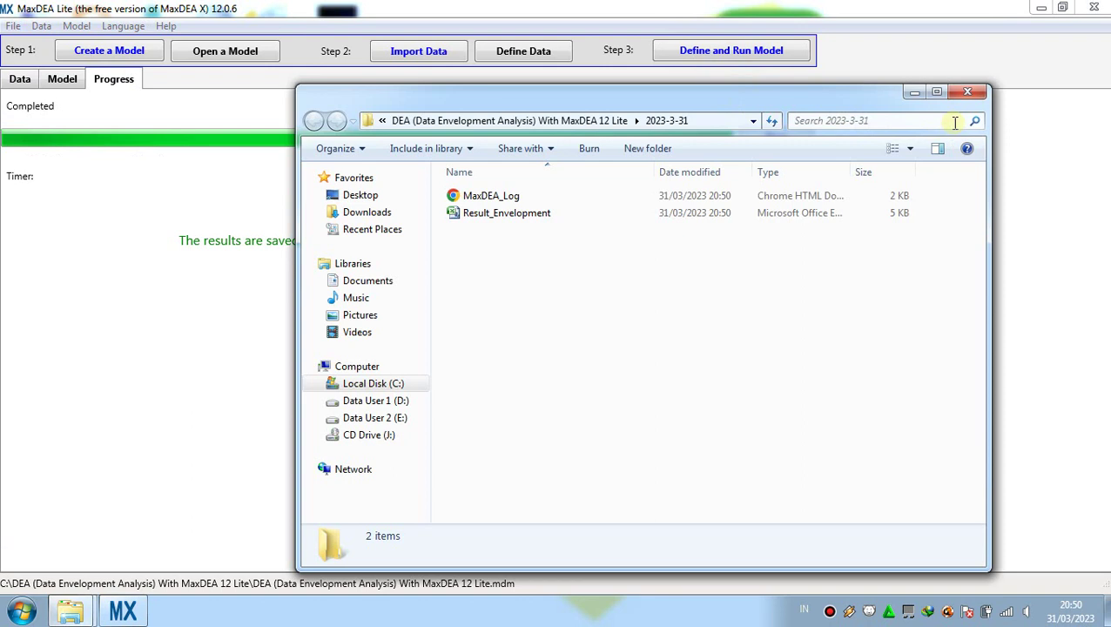
pyautogui.click(913, 93)
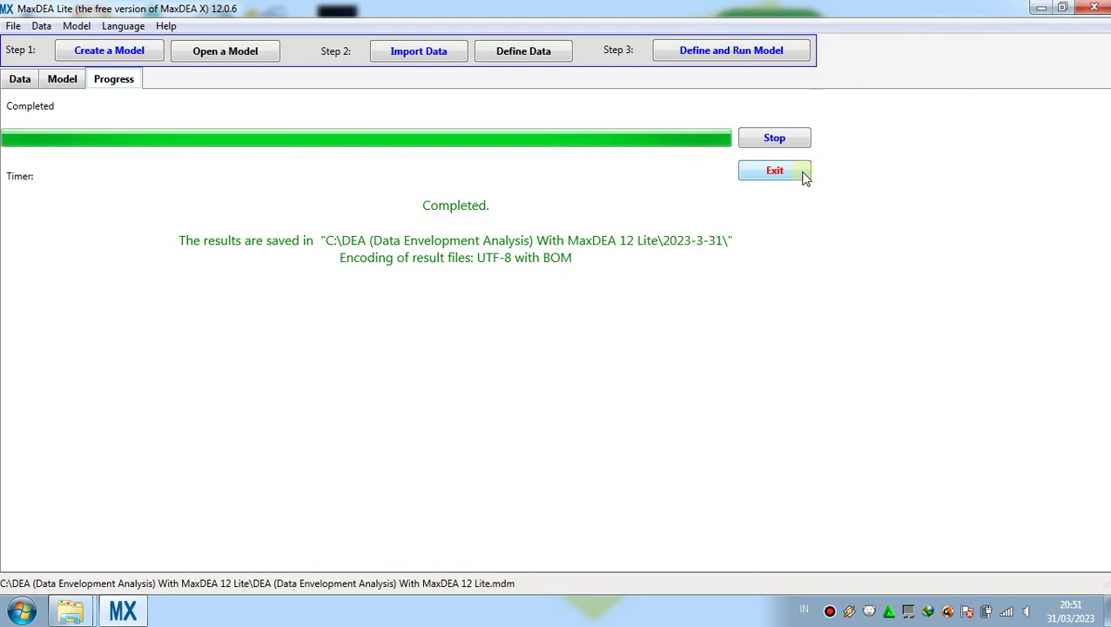
pyautogui.click(805, 176)
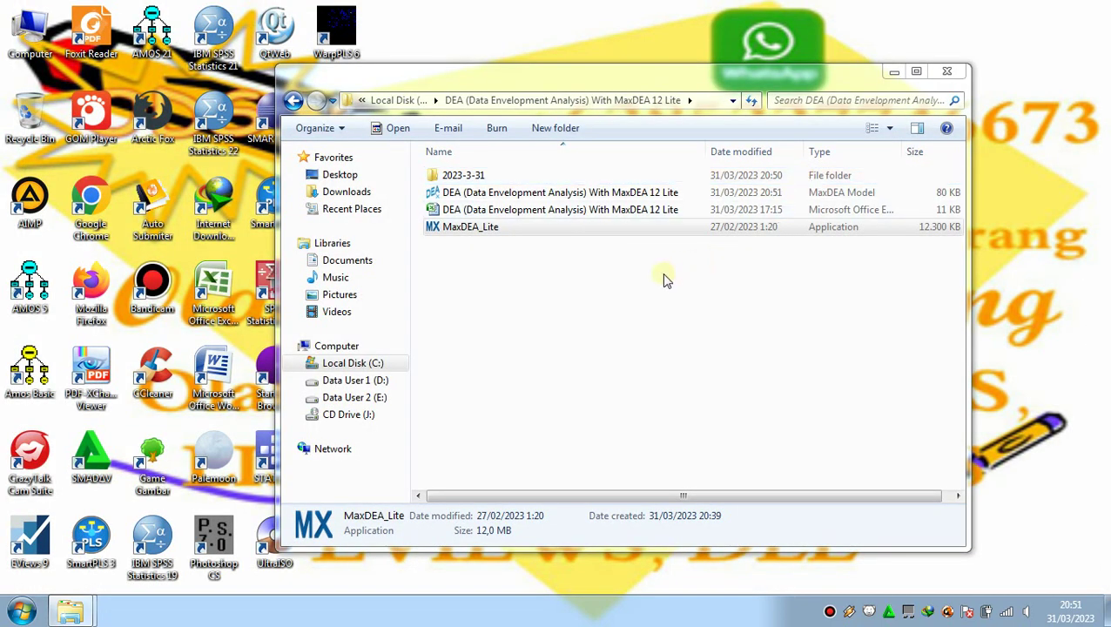
# - Open the Result_Envelopment file from the 2023-3-31 results folder in Excel
pyautogui.click(664, 280)
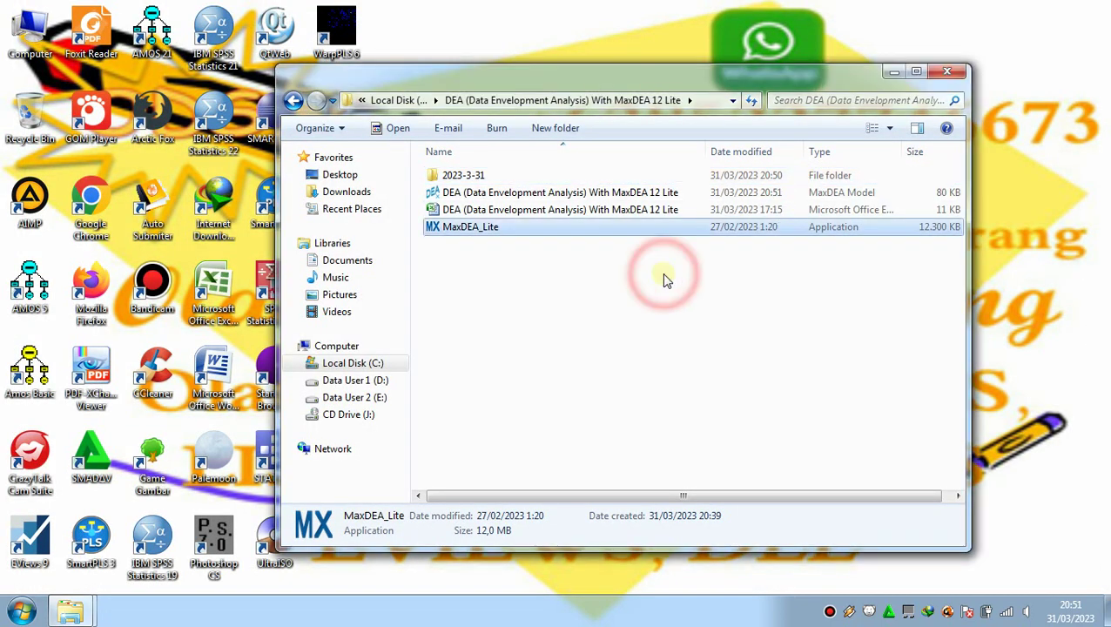
pyautogui.click(504, 180)
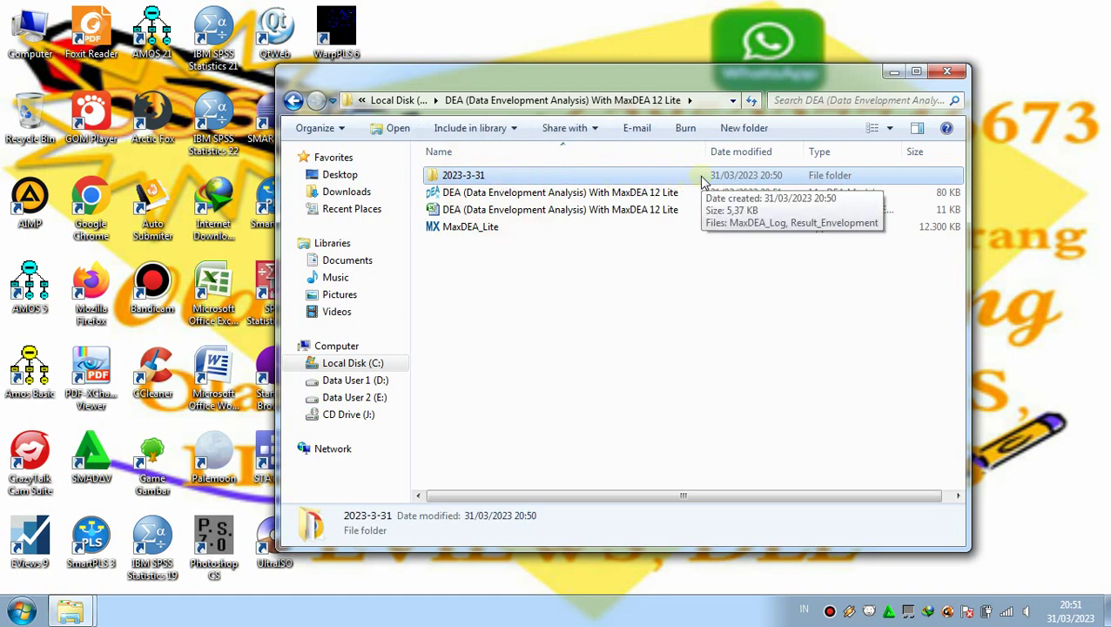
pyautogui.rightClick(874, 178)
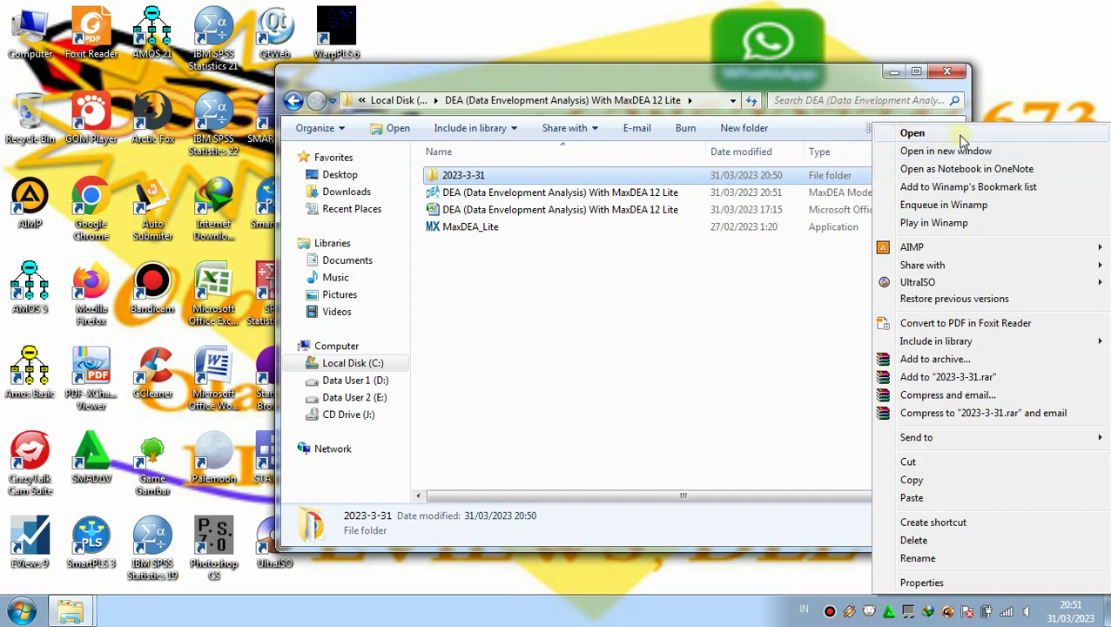
pyautogui.click(957, 133)
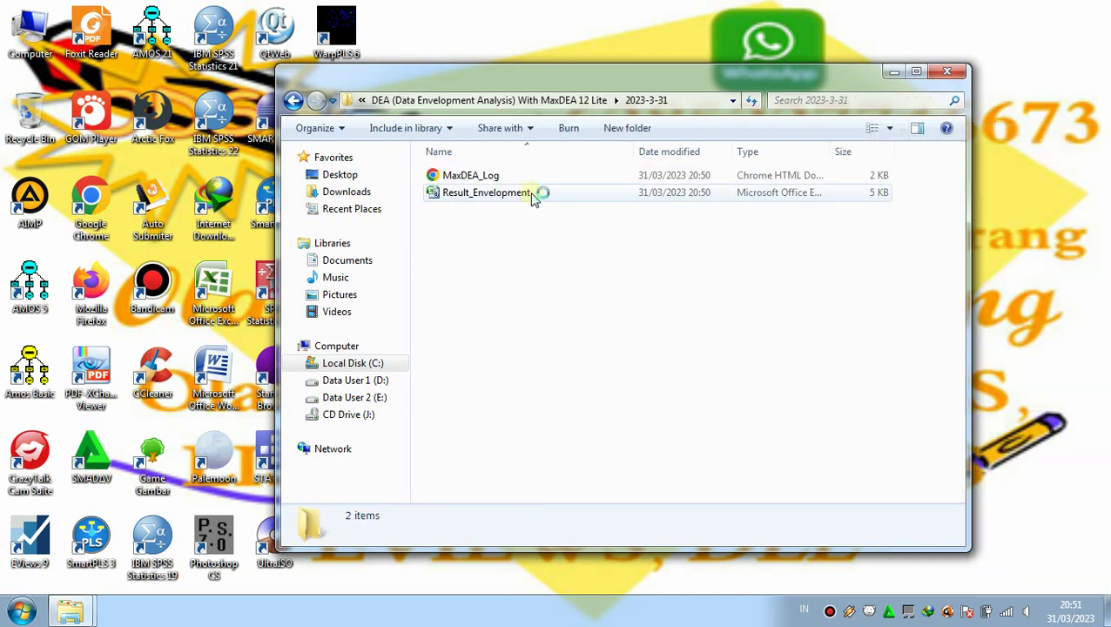
pyautogui.click(857, 201)
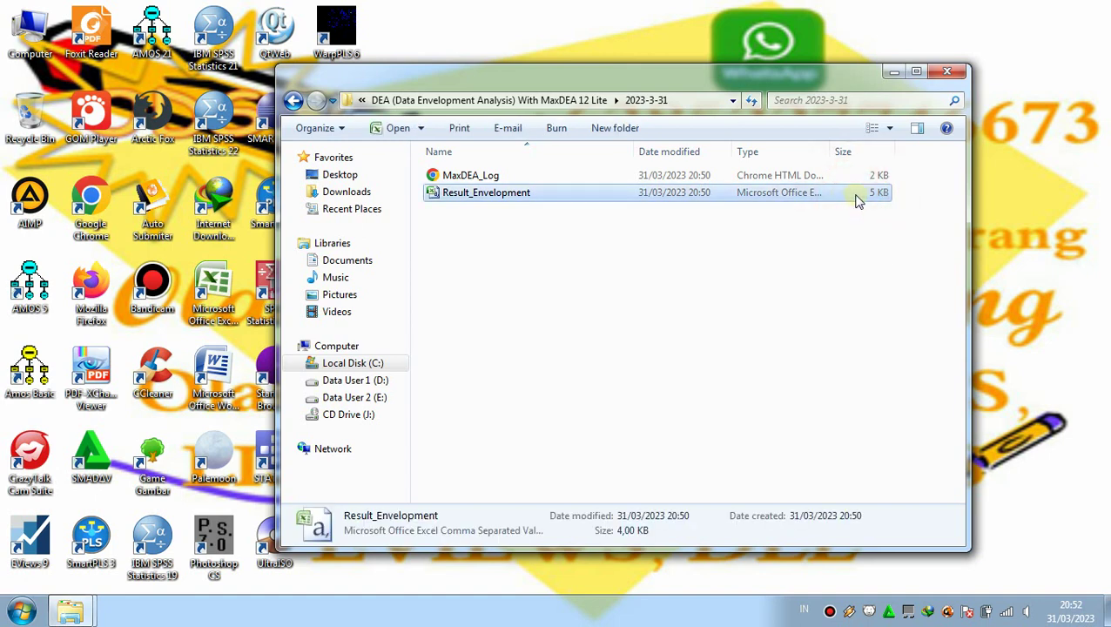
pyautogui.rightClick(857, 201)
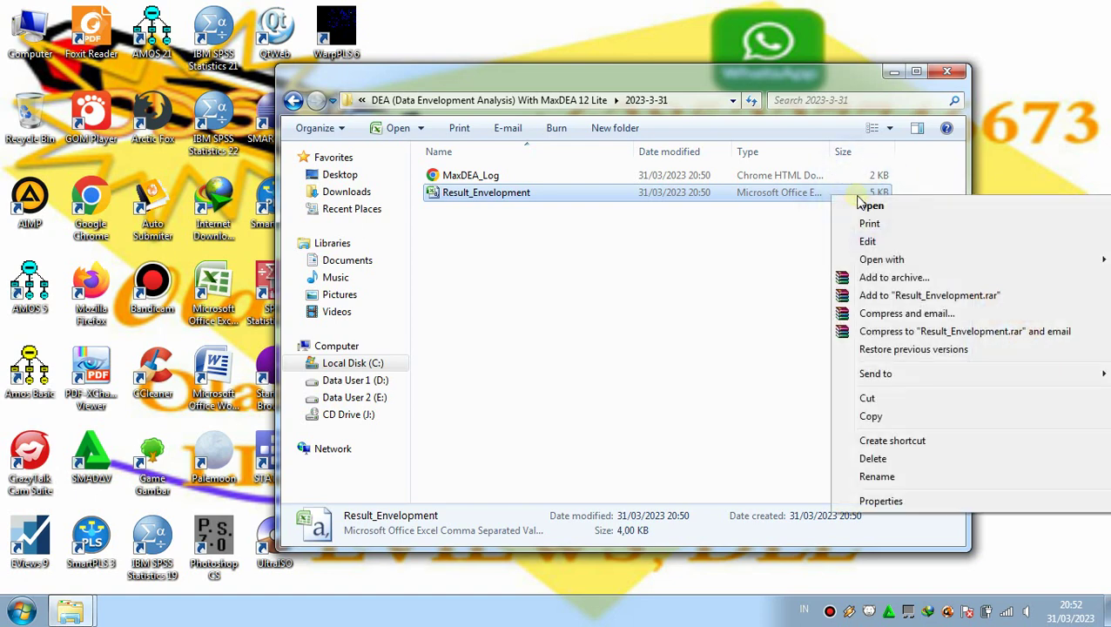
pyautogui.click(969, 213)
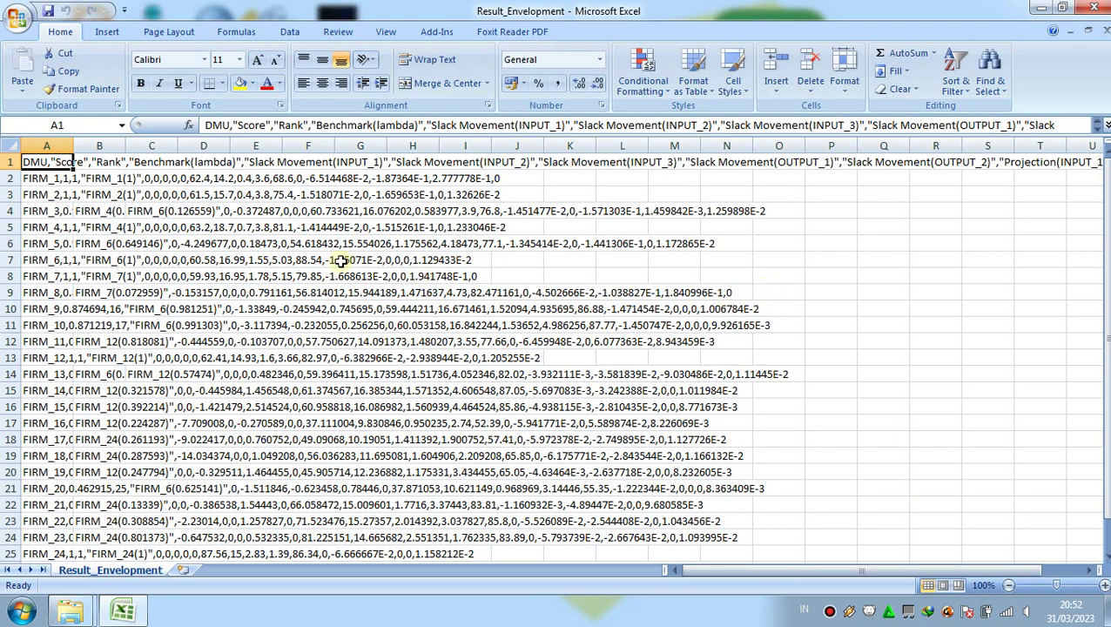
# - Create a new blank workbook alongside the Result_Envelopment file
pyautogui.click(17, 25)
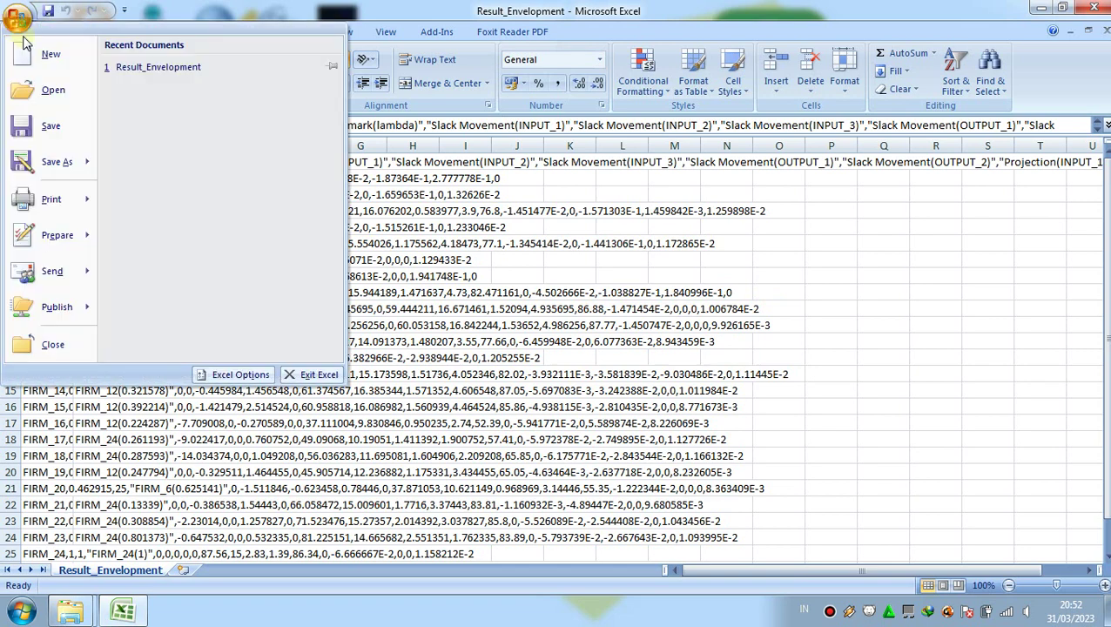
pyautogui.click(77, 59)
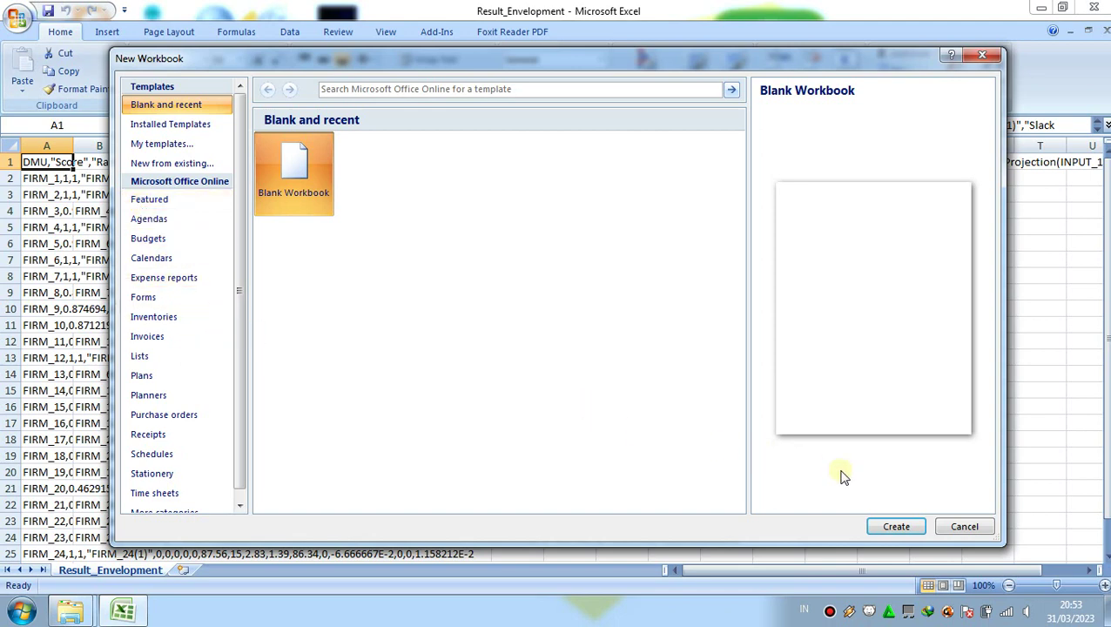
pyautogui.click(916, 533)
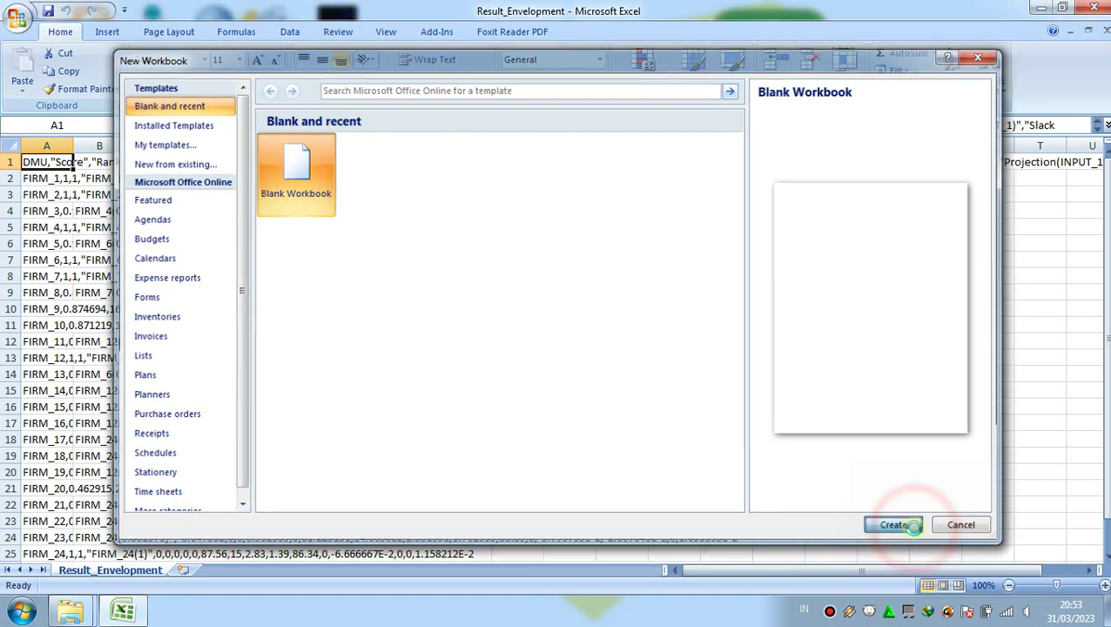
# - Switch back to the Result_Envelopment workbook and close it, leaving the blank Book1 open
pyautogui.click(124, 612)
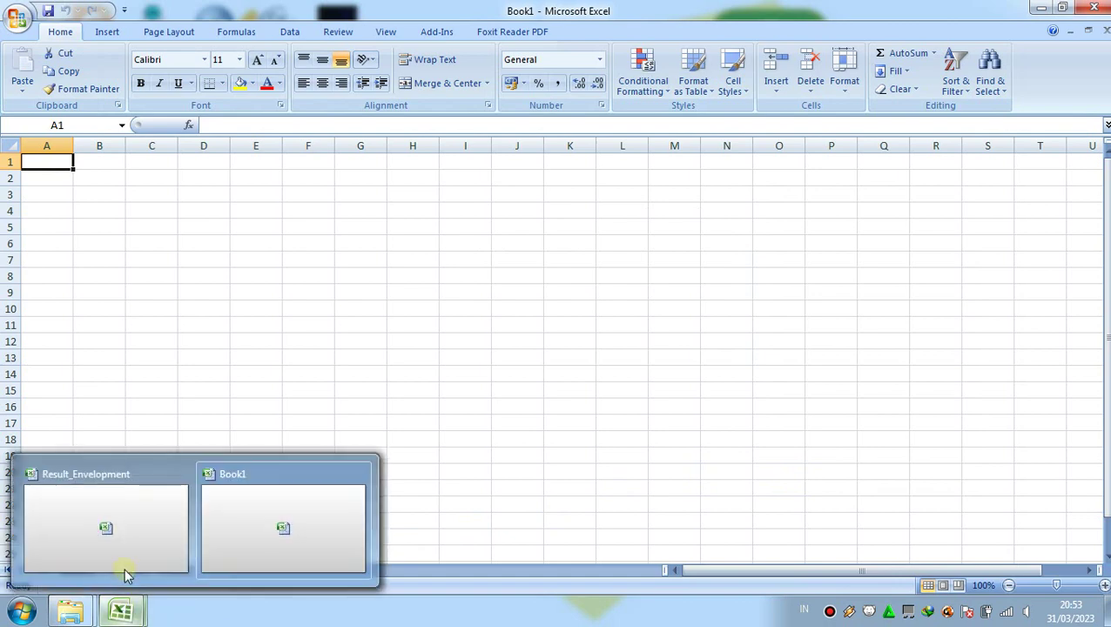
pyautogui.click(122, 548)
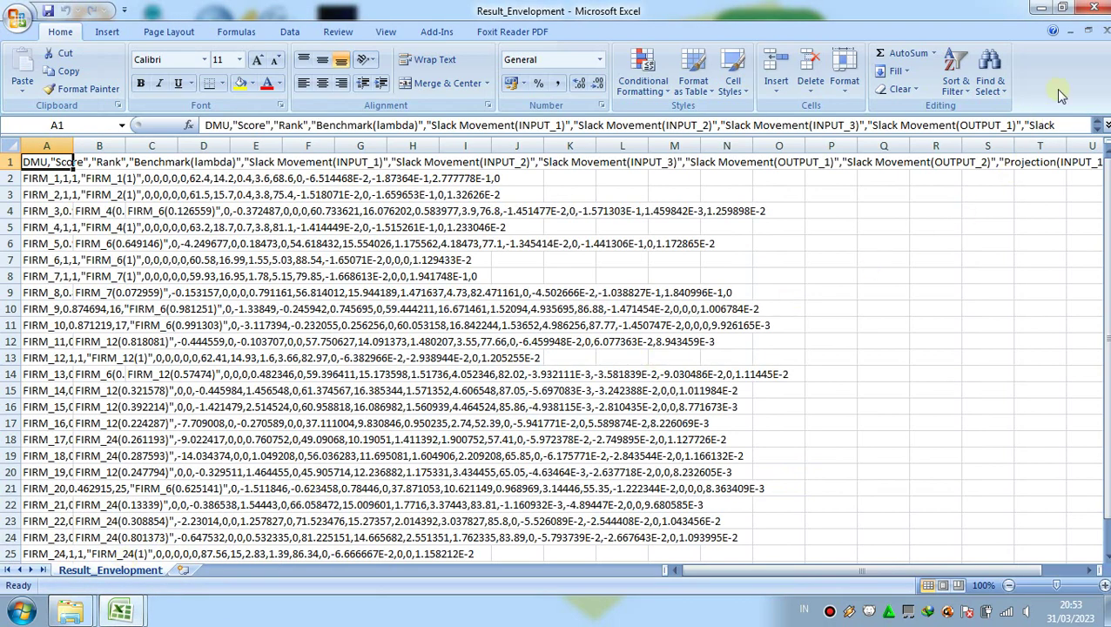
pyautogui.click(1105, 12)
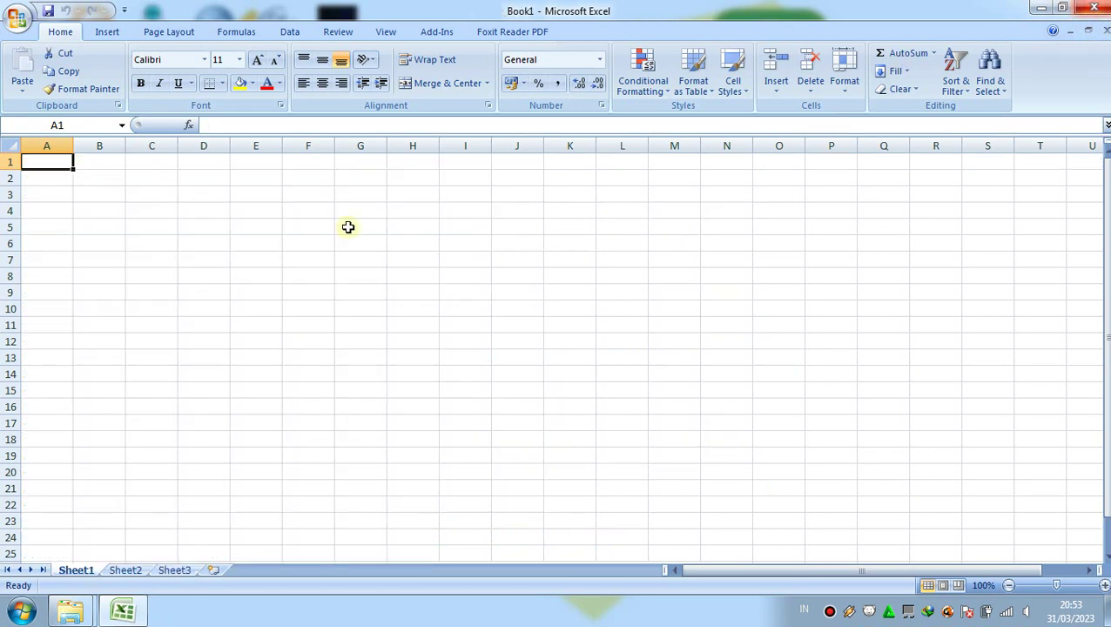
# - Start a text import of Result_Envelopment from the 2023-3-31 folder inside "DEA (Data Envelopment Analysis) With MaxDEA 12 Lite" on drive C
pyautogui.click(301, 37)
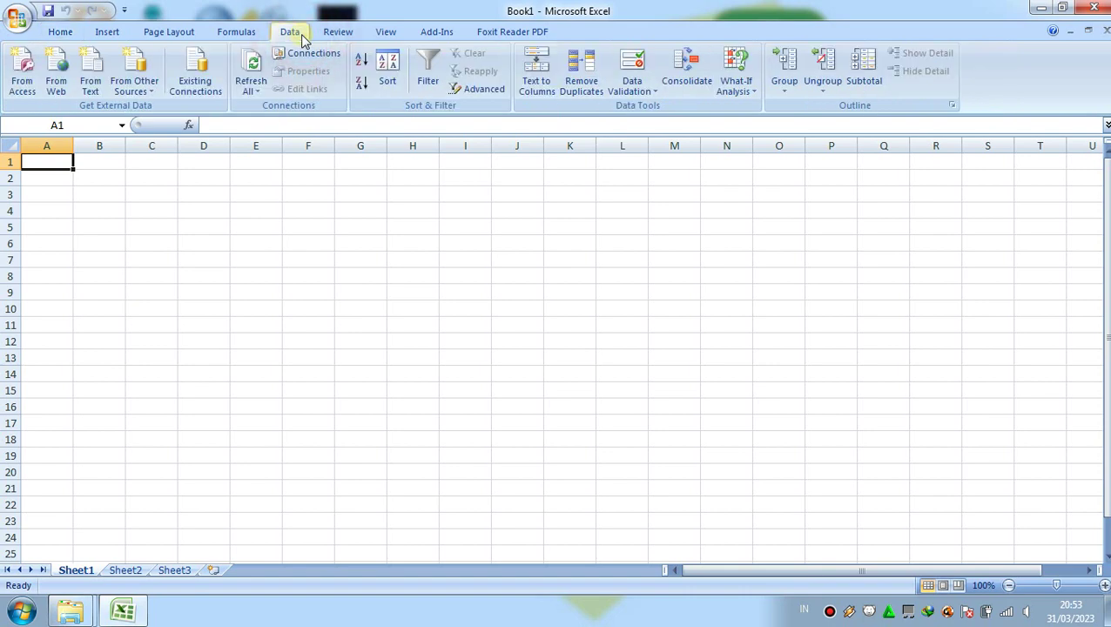
pyautogui.click(103, 78)
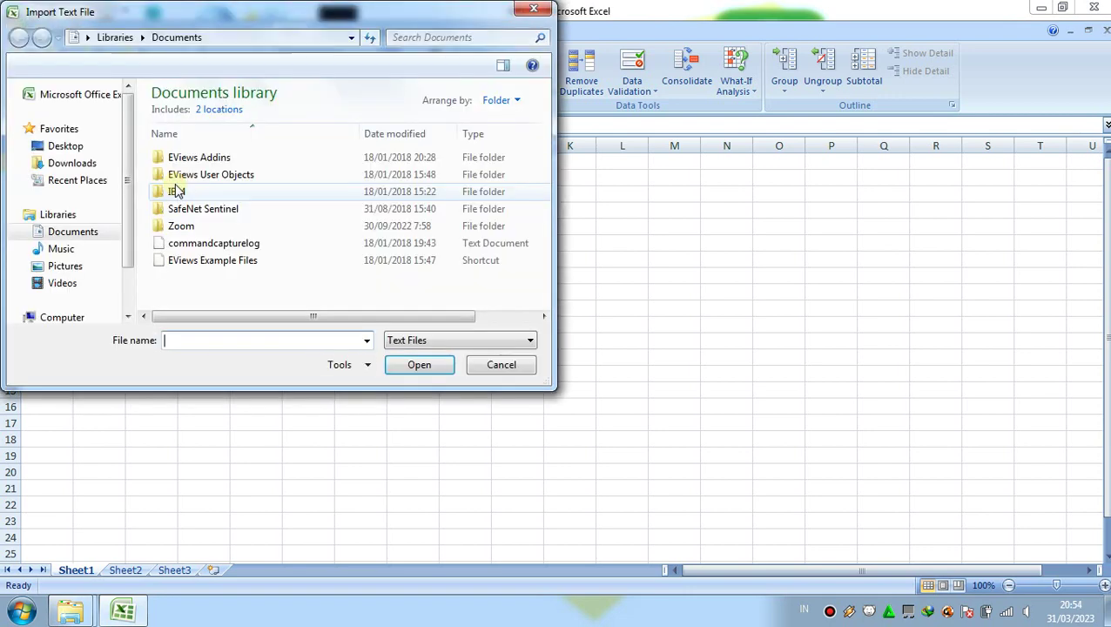
pyautogui.click(128, 316)
pyautogui.click(128, 315)
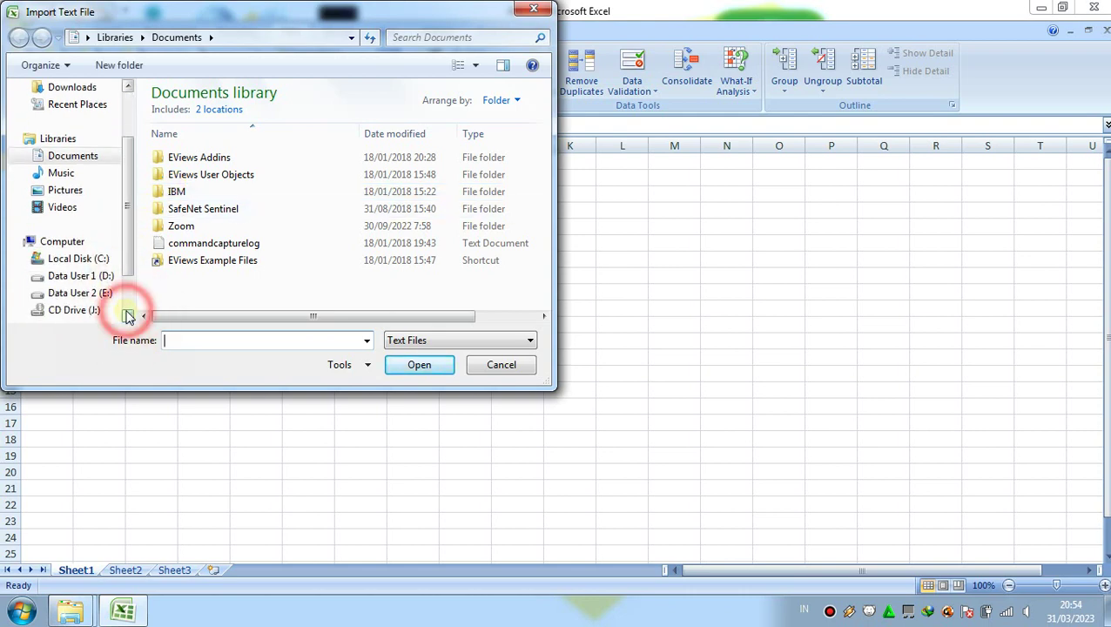
pyautogui.click(103, 260)
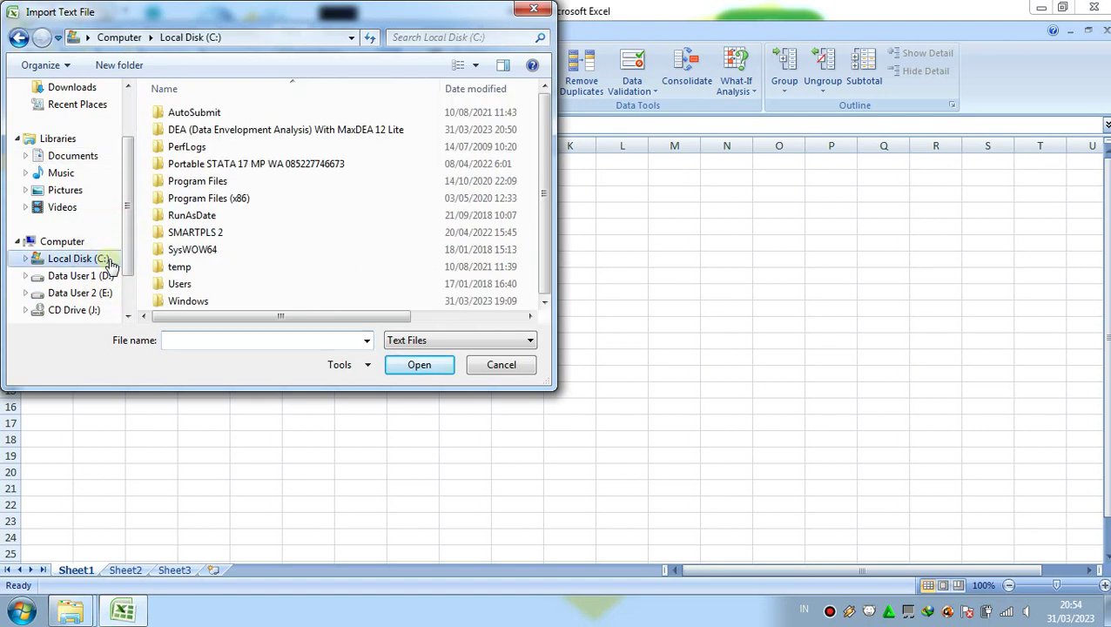
pyautogui.click(361, 136)
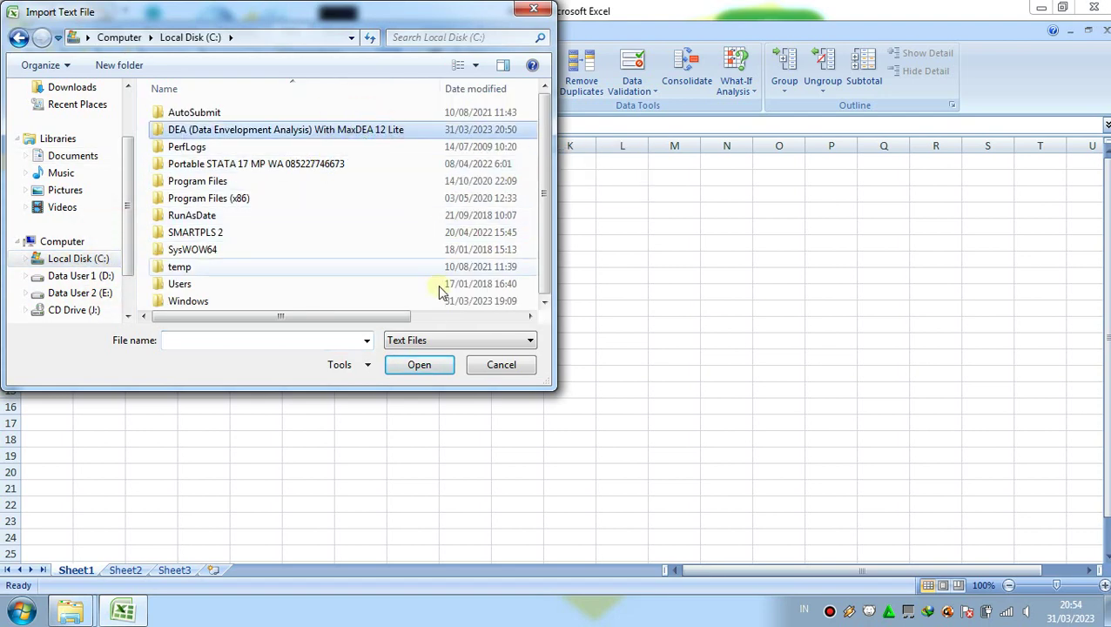
pyautogui.click(446, 373)
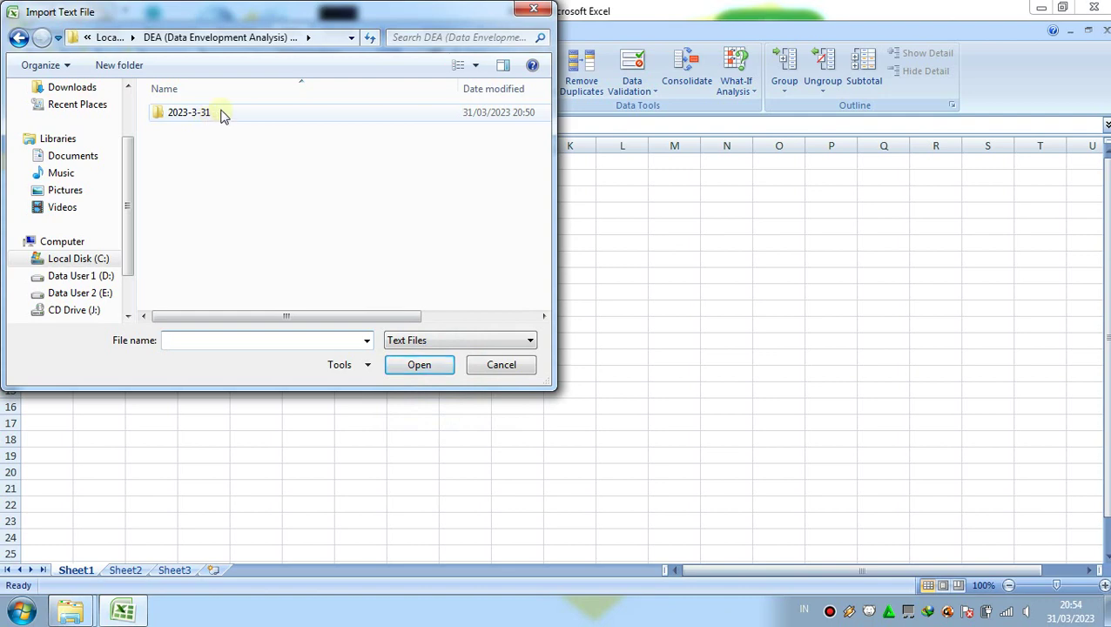
pyautogui.click(223, 114)
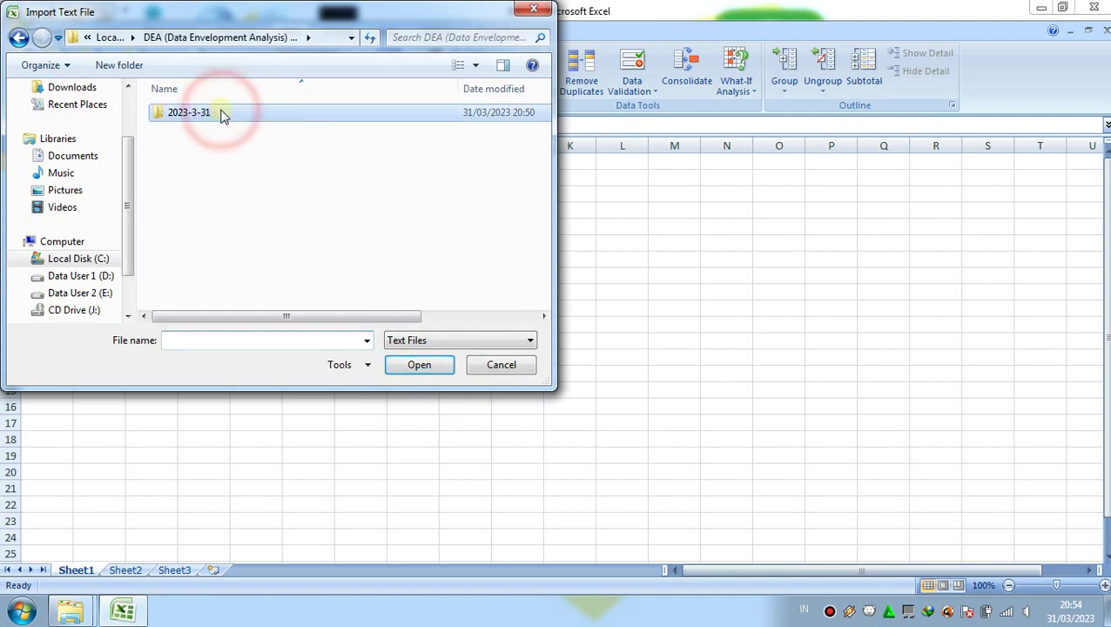
pyautogui.click(447, 370)
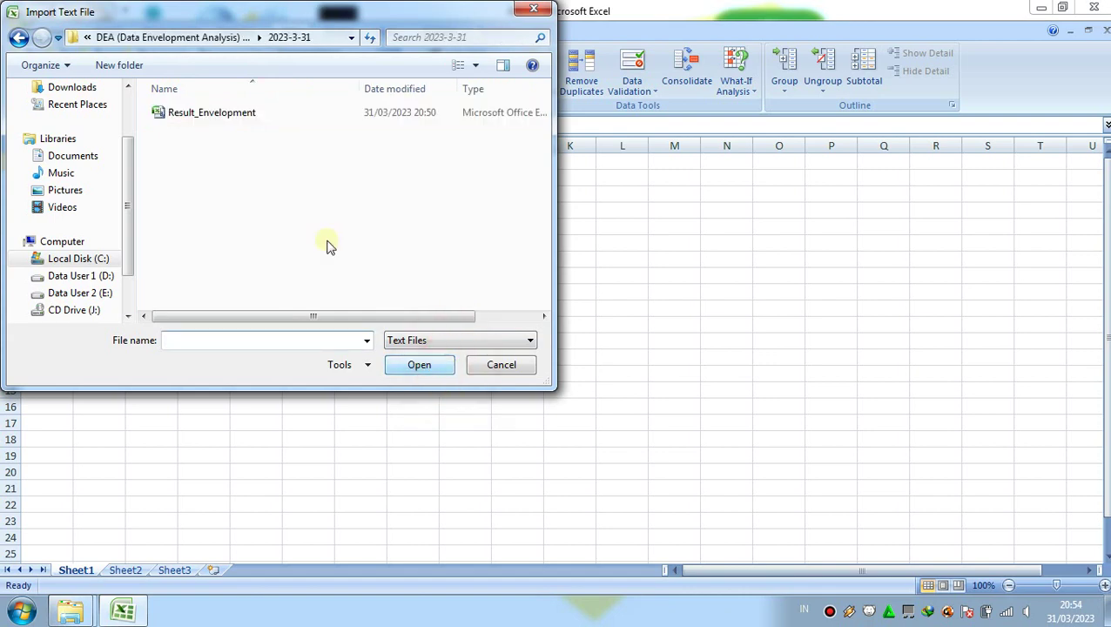
pyautogui.click(235, 122)
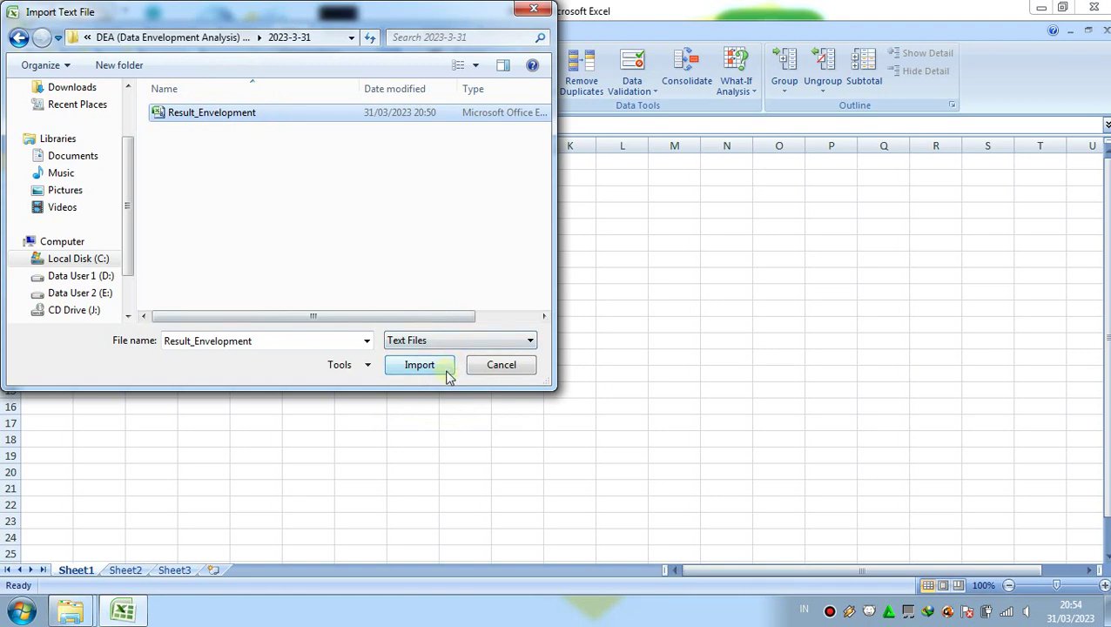
pyautogui.click(446, 371)
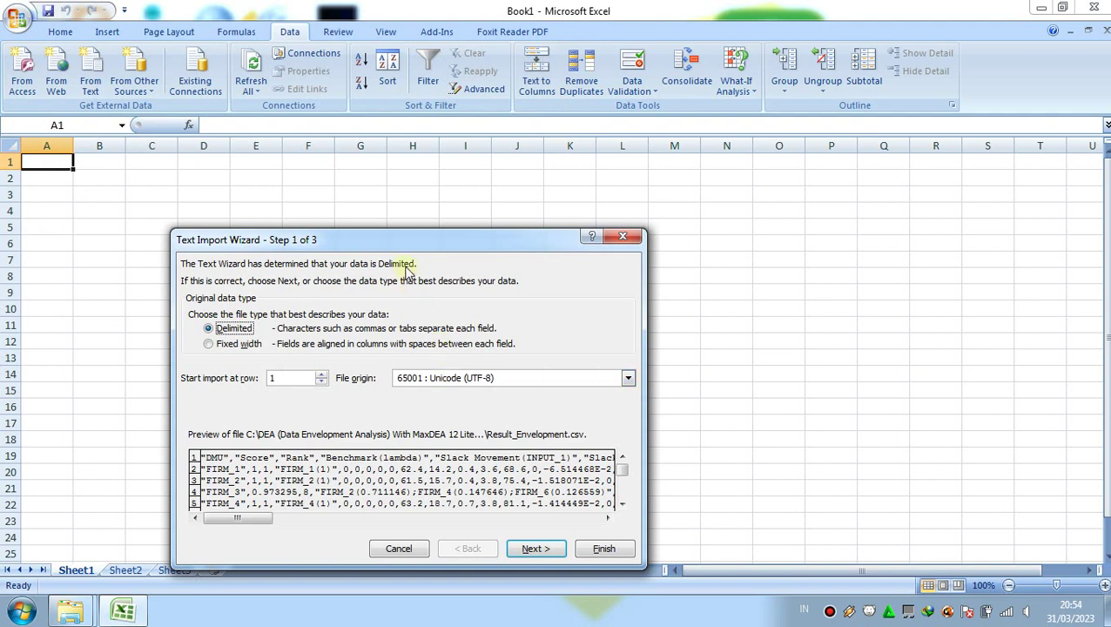
# - Import the delimited text with Comma added as a delimiter and General column format into the existing worksheet at cell A1
pyautogui.moveTo(403, 244); pyautogui.dragTo(447, 178)
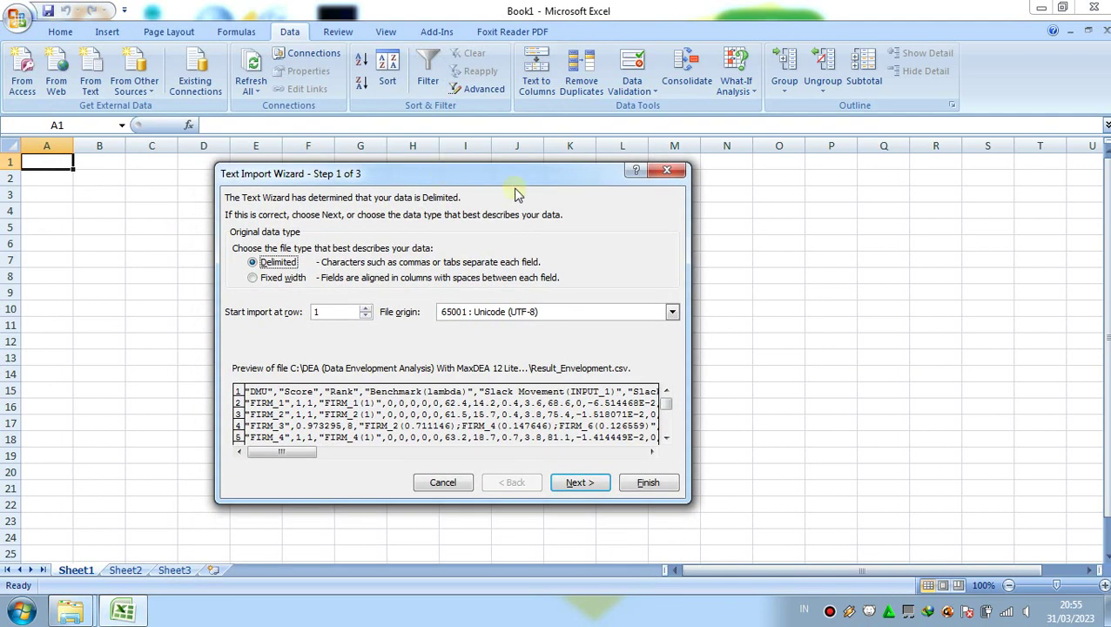
pyautogui.click(579, 483)
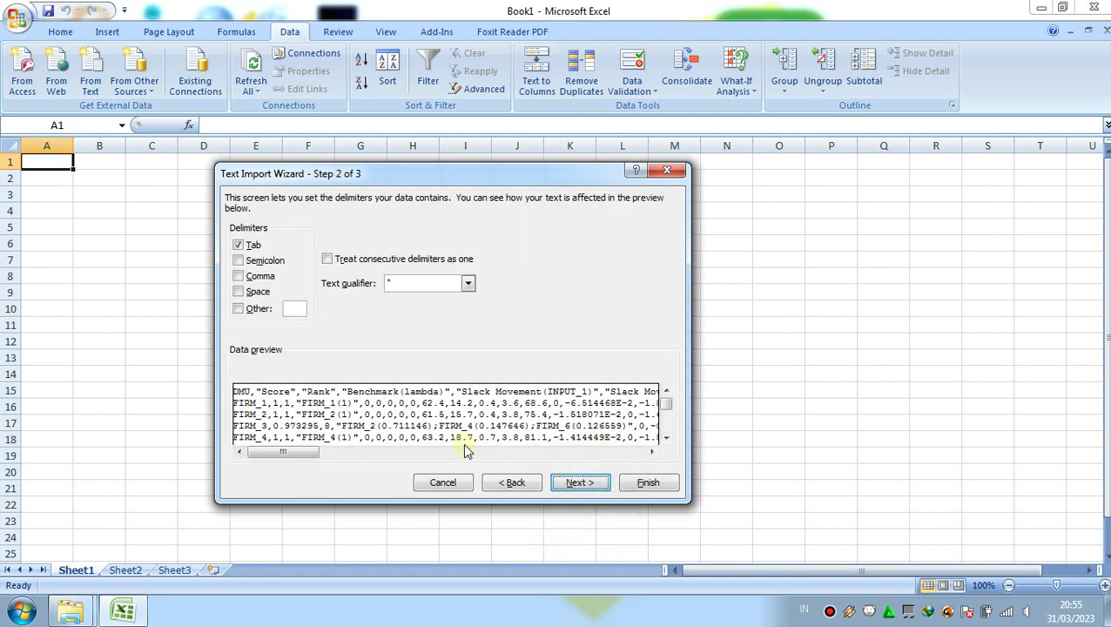
pyautogui.click(239, 278)
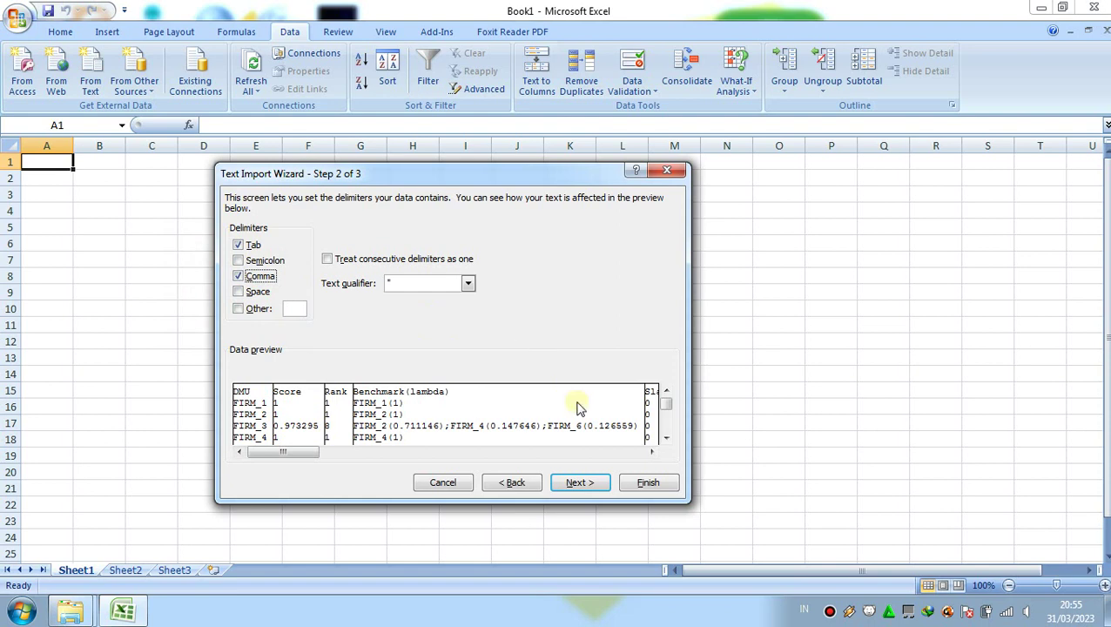
pyautogui.click(579, 483)
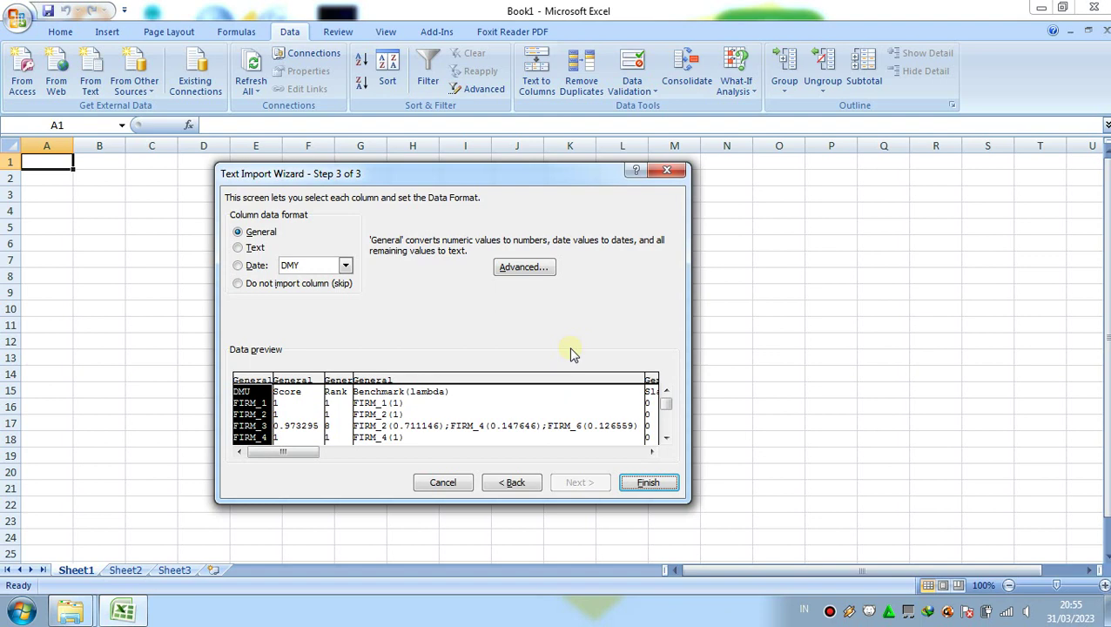
pyautogui.click(648, 483)
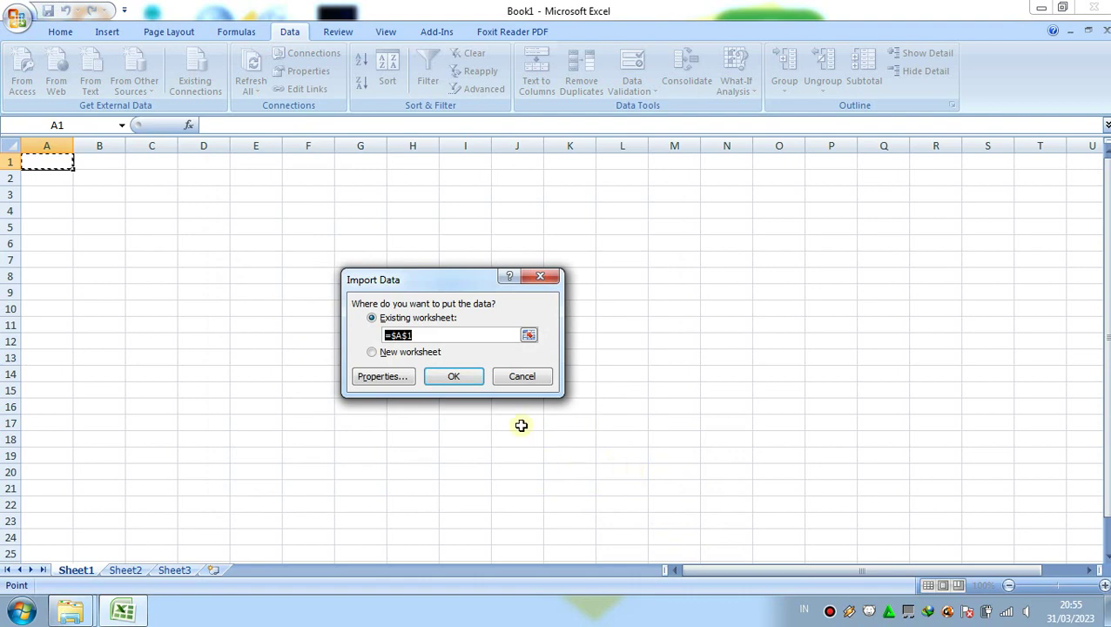
pyautogui.click(453, 376)
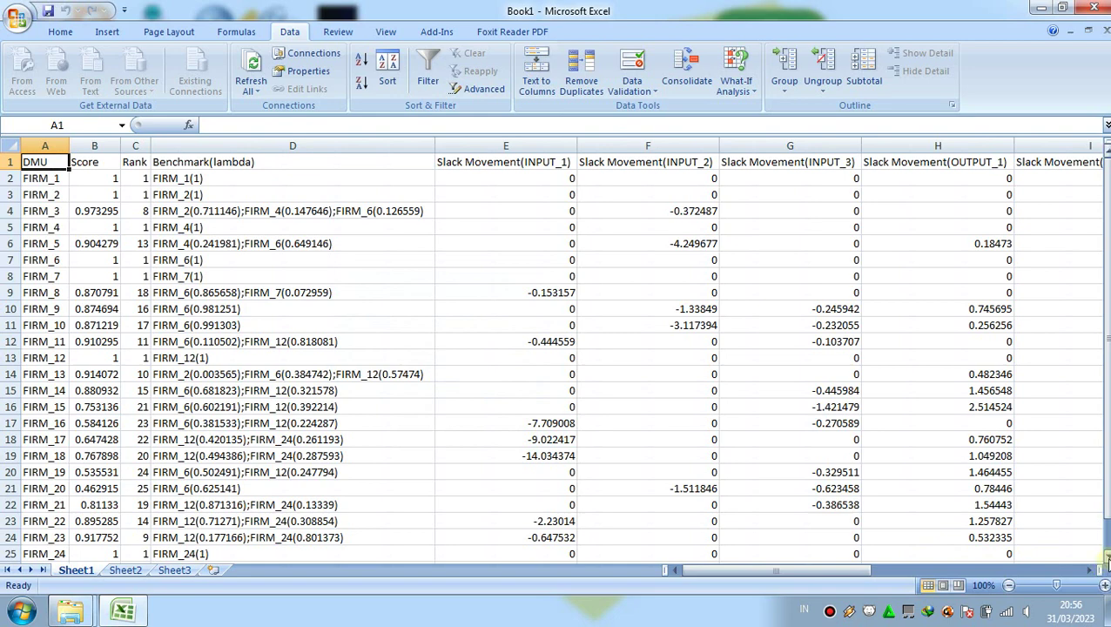
# - Examine the score, rank, benchmark and slack movement results for all firms down to the last row
pyautogui.click(1106, 562)
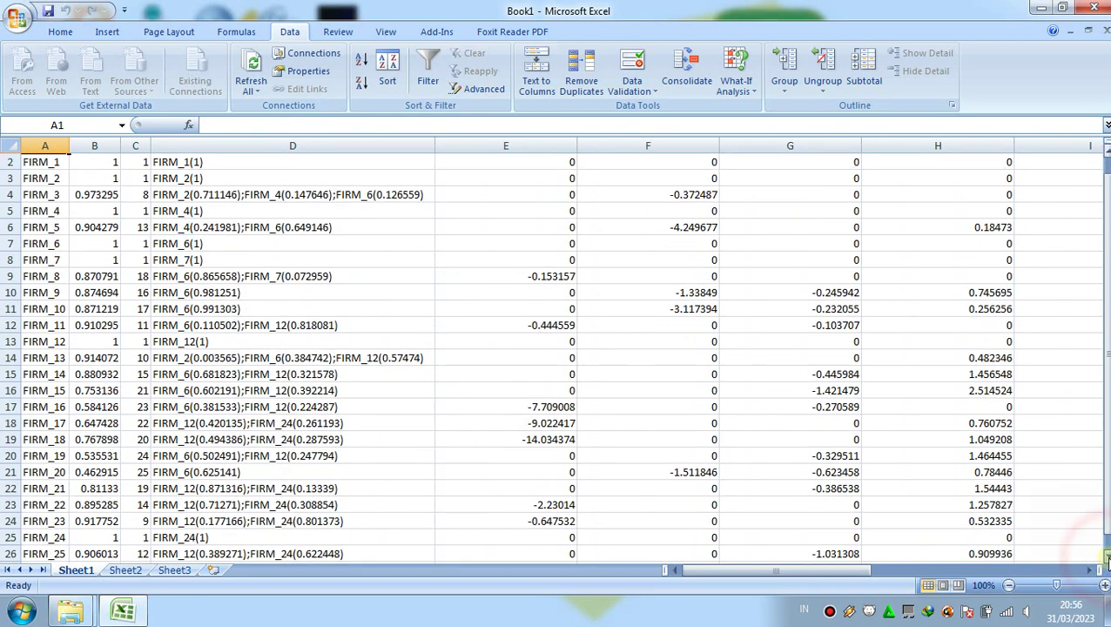
pyautogui.click(1105, 562)
pyautogui.click(1105, 562)
pyautogui.click(1105, 562)
pyautogui.click(1106, 562)
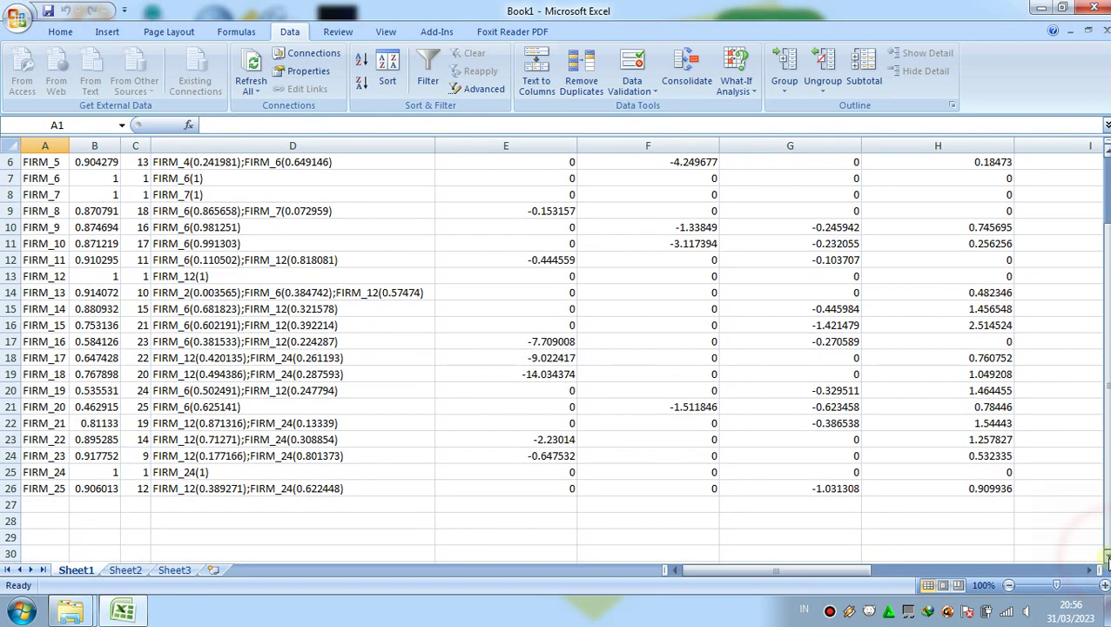
pyautogui.click(1106, 562)
pyautogui.click(1105, 562)
pyautogui.click(1105, 563)
pyautogui.click(1106, 562)
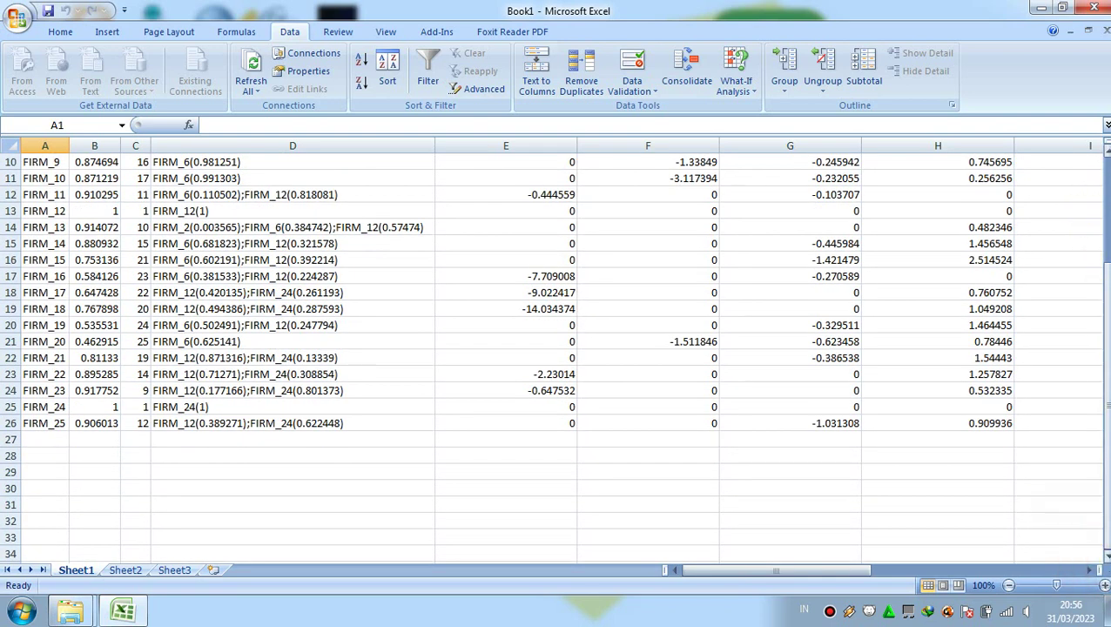
pyautogui.click(1105, 152)
pyautogui.click(1105, 151)
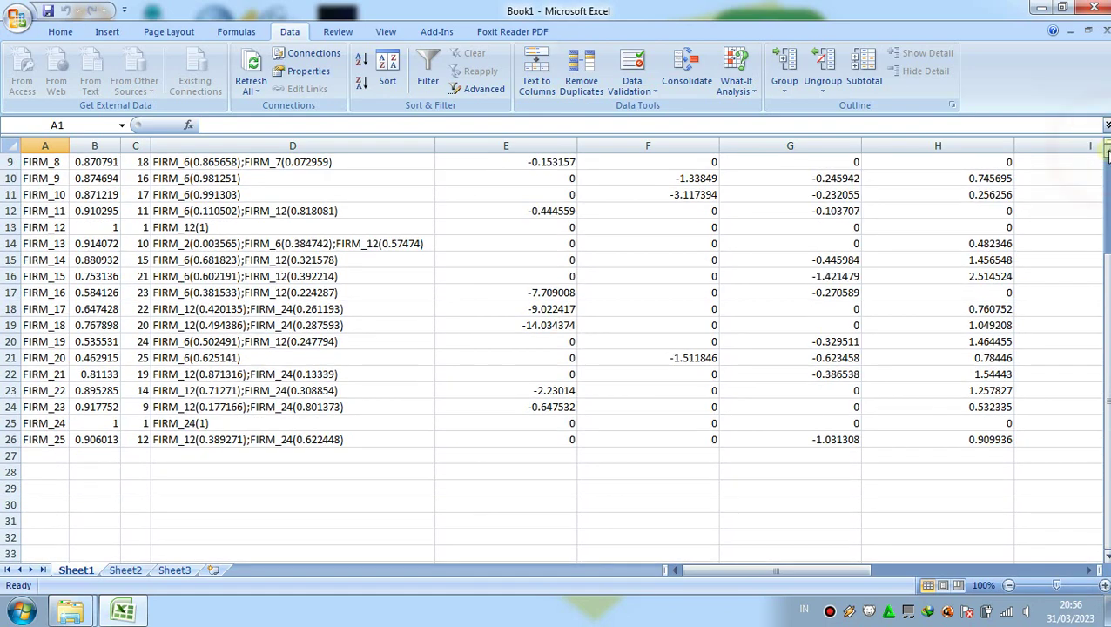
pyautogui.click(1105, 152)
pyautogui.click(1106, 152)
pyautogui.click(1105, 151)
pyautogui.click(1105, 151)
pyautogui.click(1106, 152)
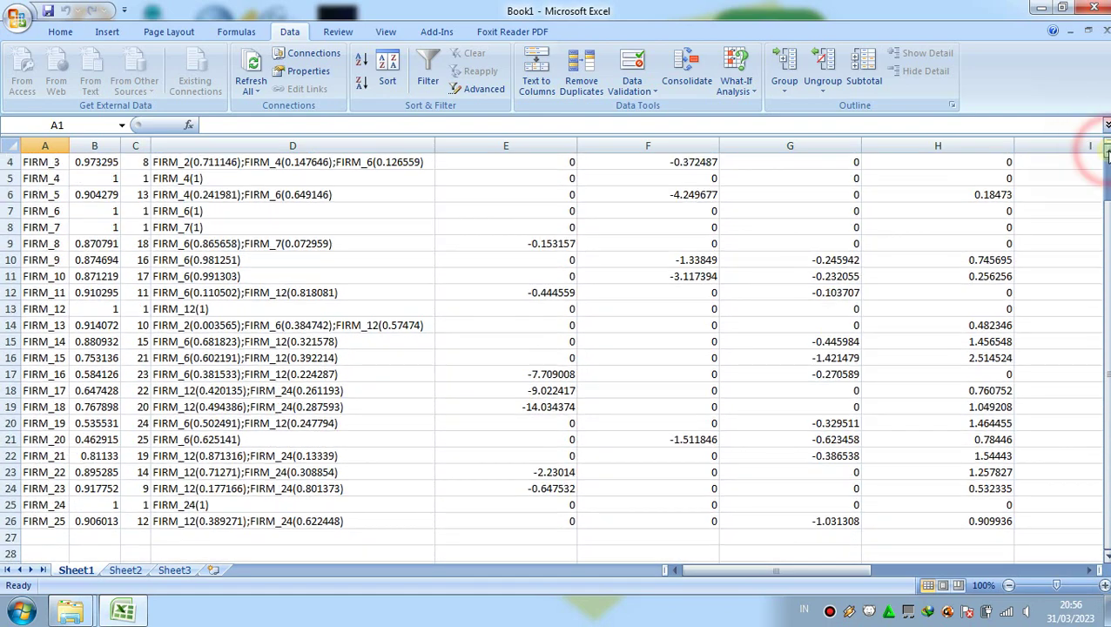
pyautogui.click(1106, 152)
pyautogui.click(1106, 151)
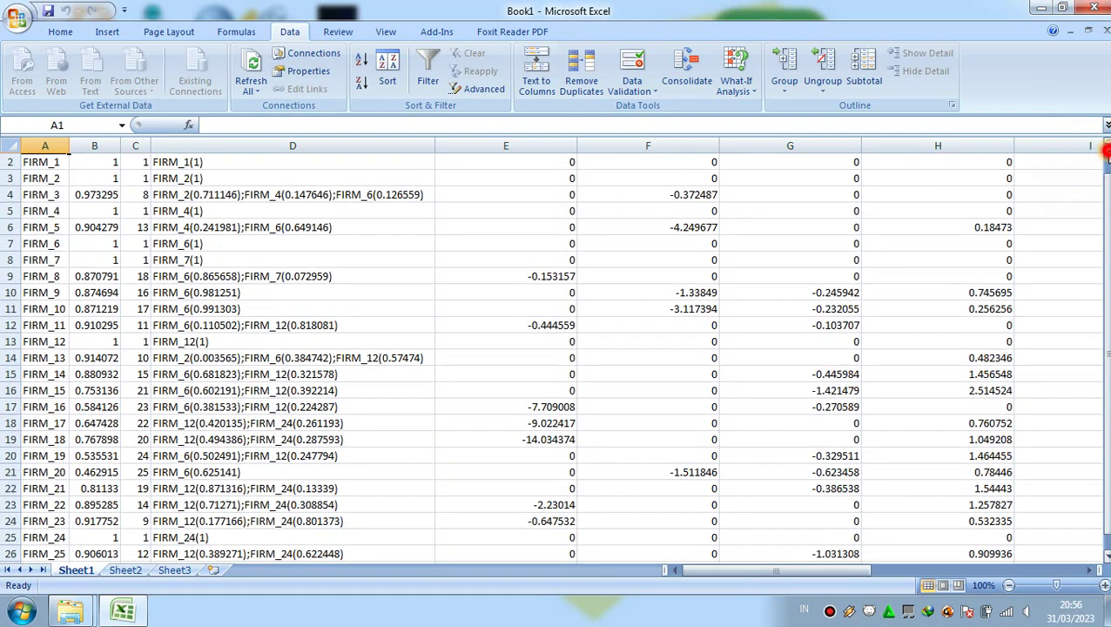
# - Examine the remaining result columns, from slack movements through projections to the dual prices
pyautogui.click(1090, 573)
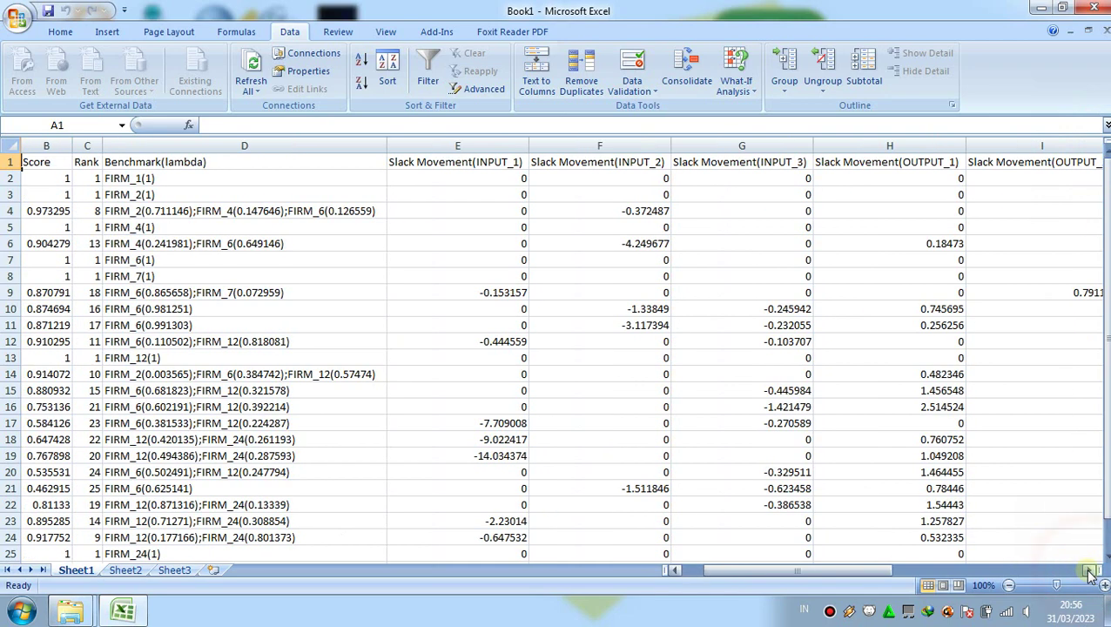
pyautogui.click(1089, 573)
pyautogui.click(1090, 573)
pyautogui.click(1089, 573)
pyautogui.click(1090, 573)
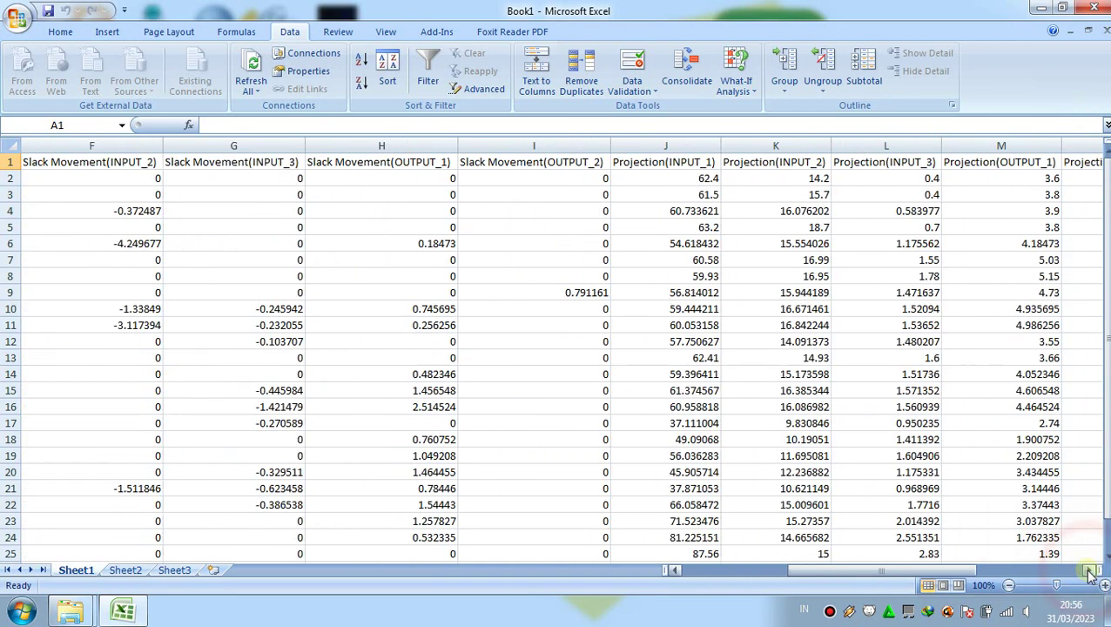
pyautogui.click(1089, 573)
pyautogui.click(1090, 573)
pyautogui.click(1090, 572)
pyautogui.click(1089, 573)
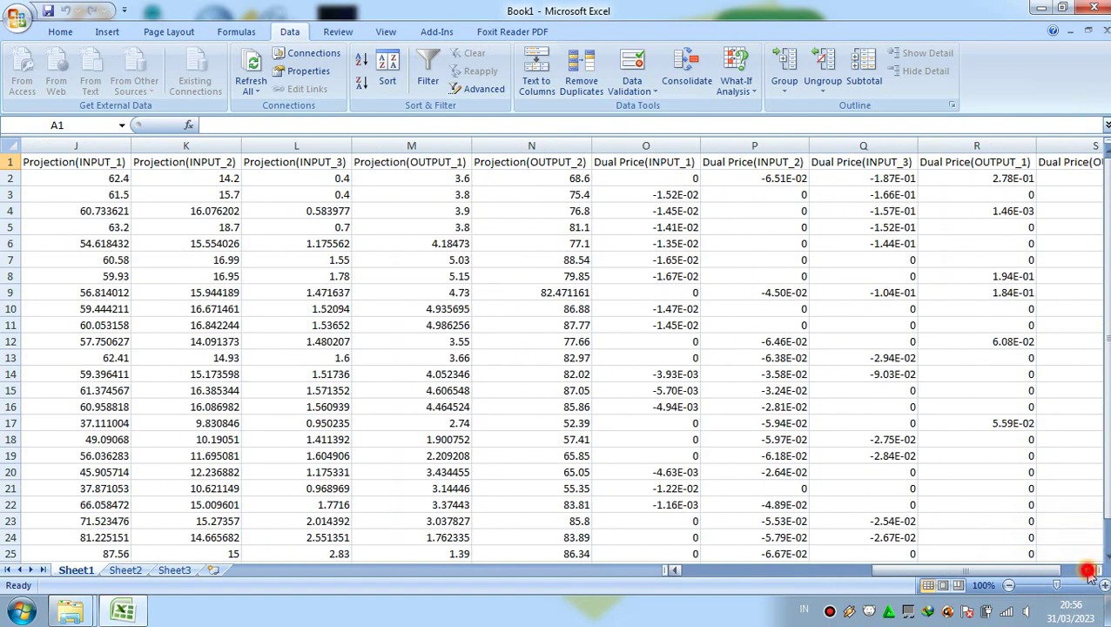
pyautogui.click(1089, 573)
pyautogui.click(1090, 573)
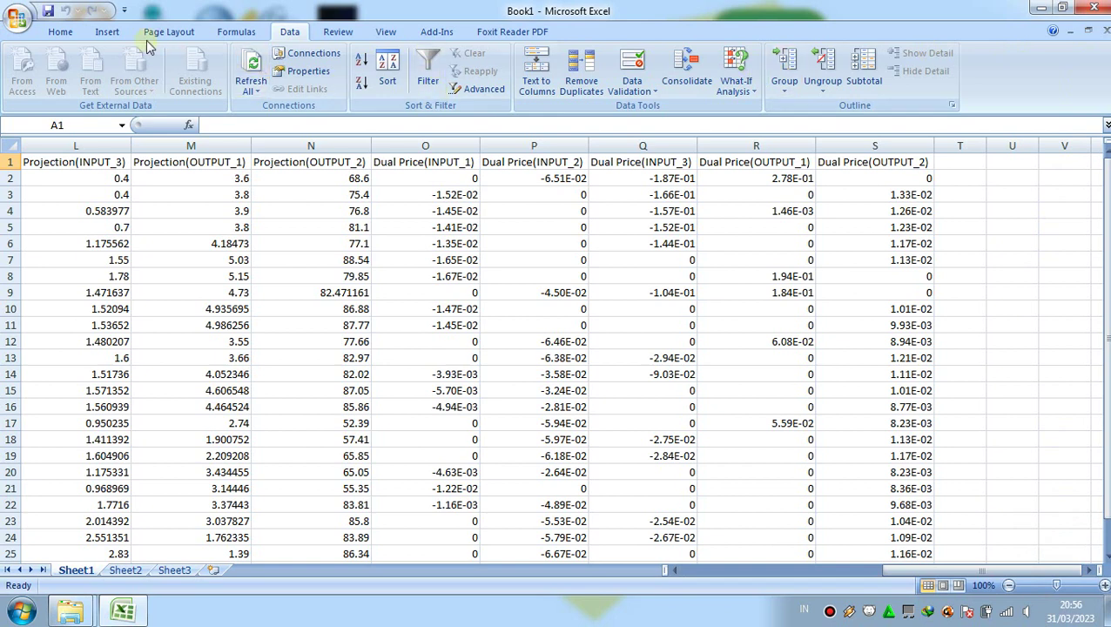
# - Start saving the new workbook and choose the folder "DEA (Data Envelopment Analysis) With MaxDEA 12 Lite" on drive C
pyautogui.click(50, 16)
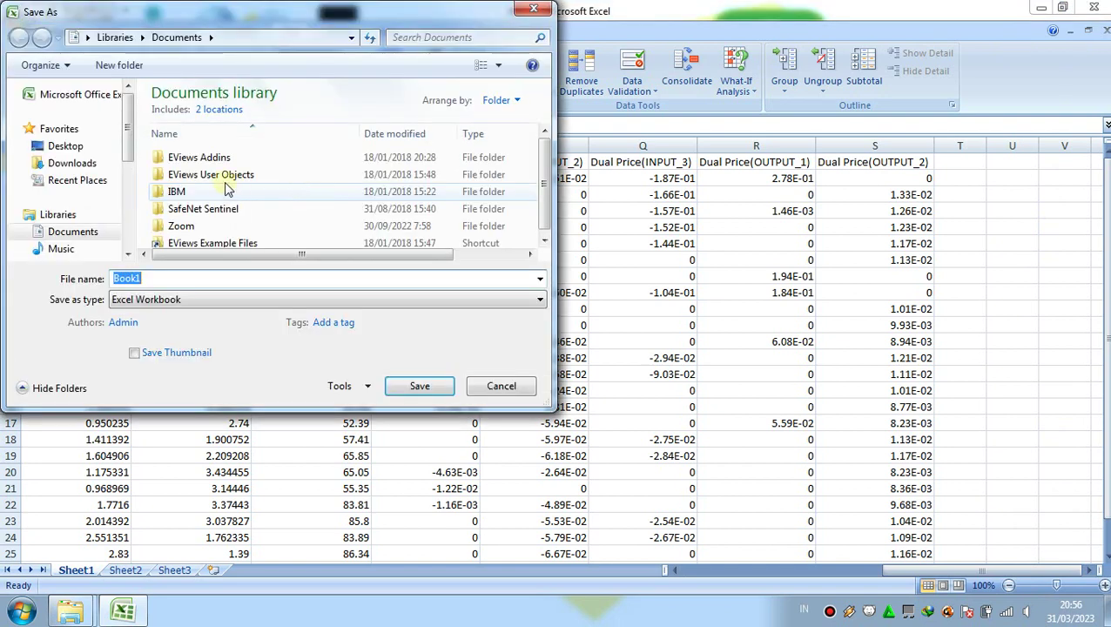
pyautogui.click(126, 253)
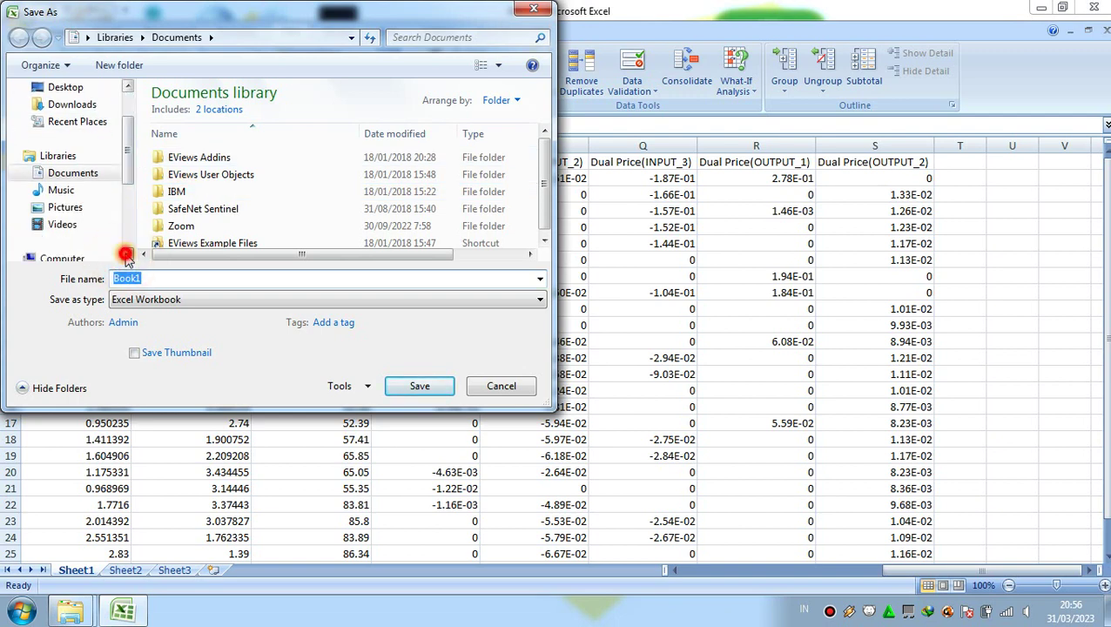
pyautogui.click(126, 254)
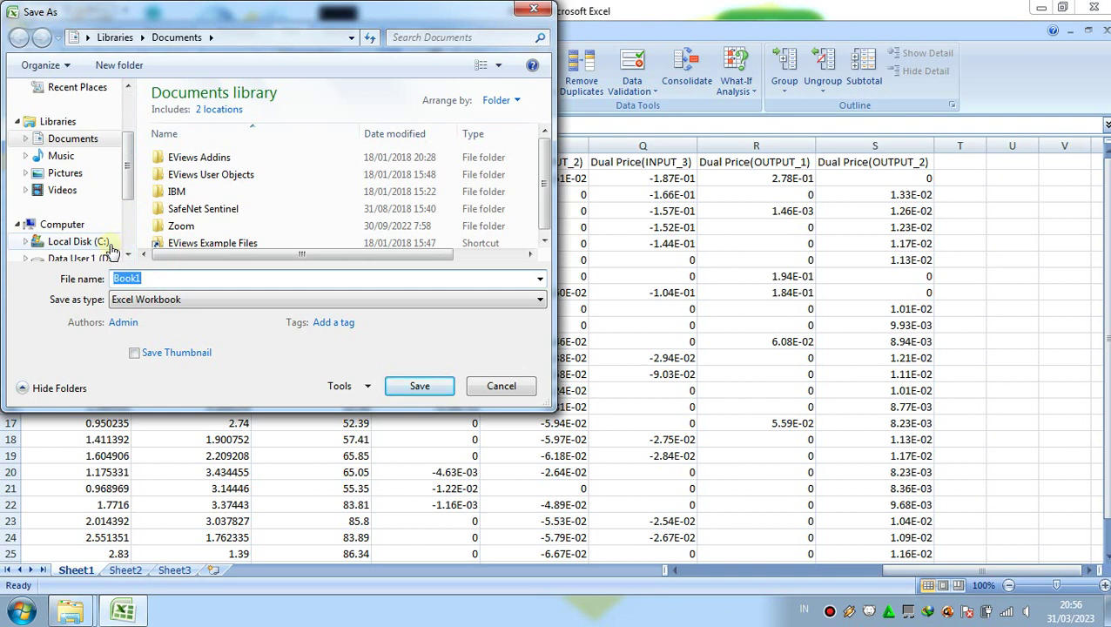
pyautogui.click(109, 244)
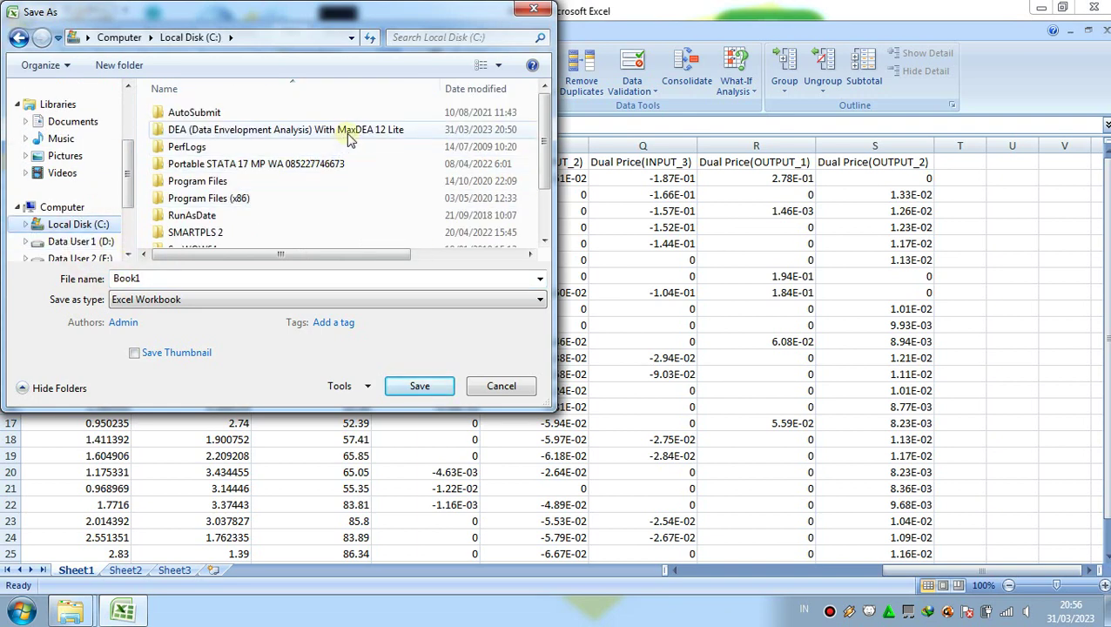
pyautogui.click(346, 130)
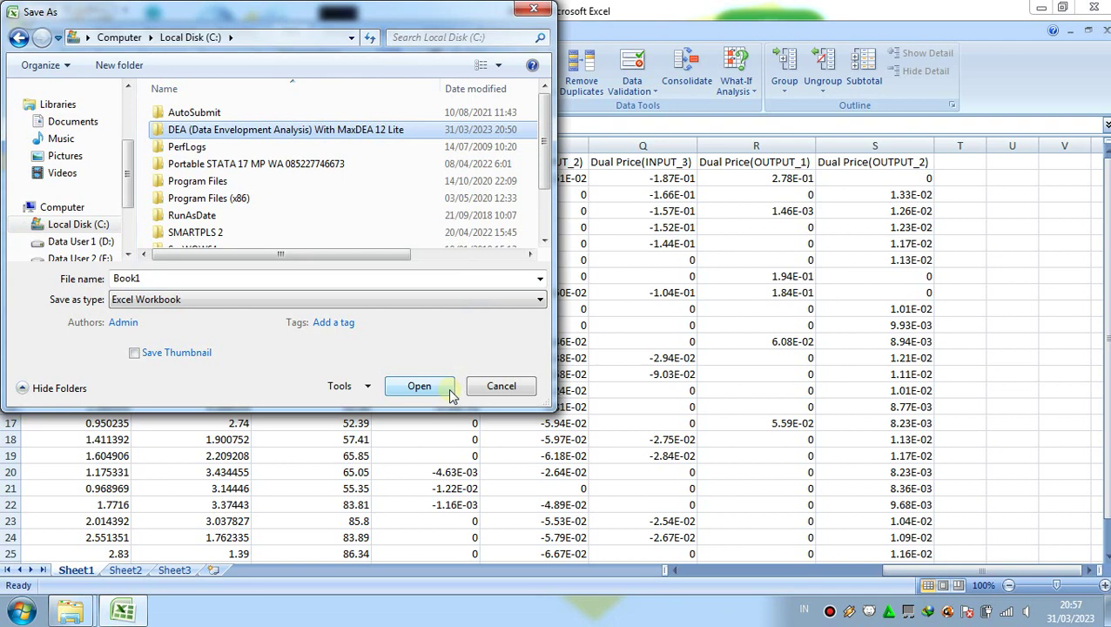
pyautogui.click(418, 386)
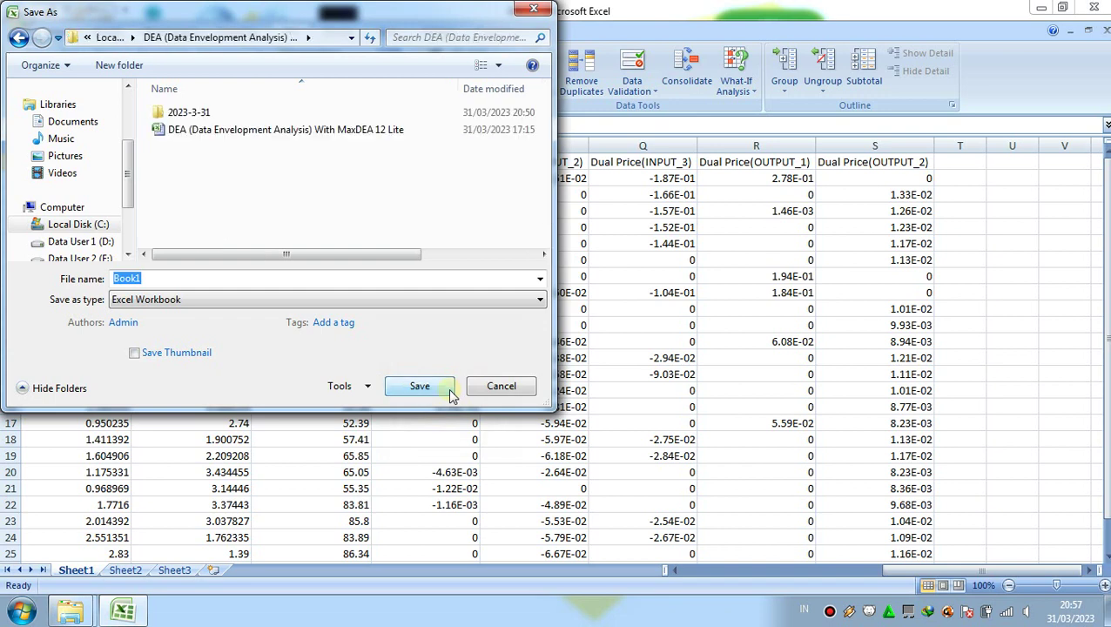
# - Name the workbook file "Result DEA (Data Envelopment Analysis) With MaxDEA 12 Lite" without the .xlsx ending
pyautogui.click(185, 277)
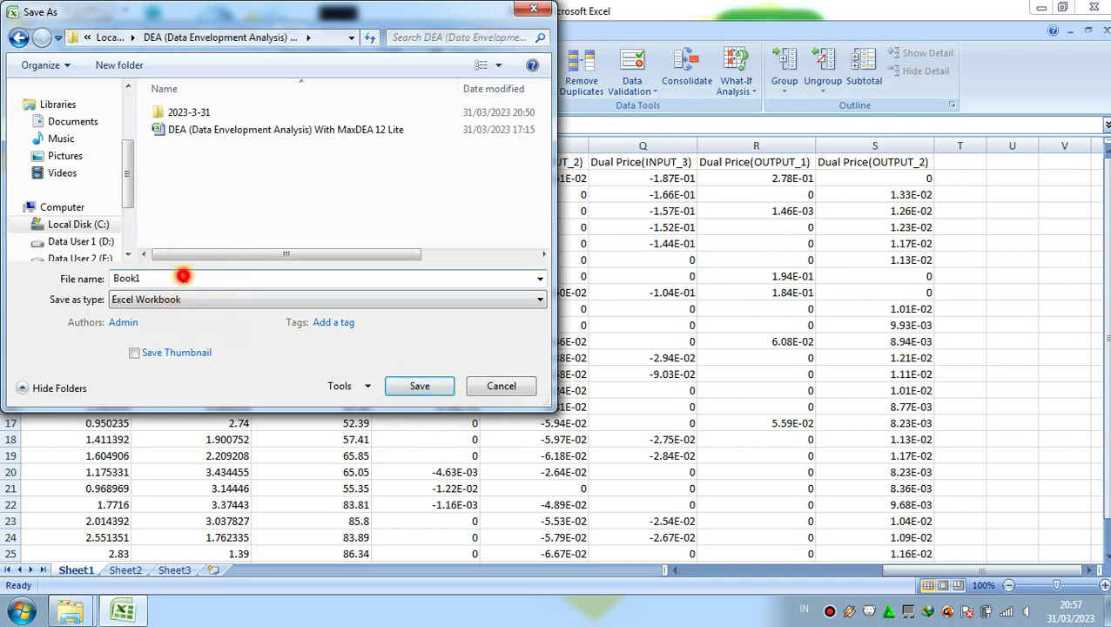
pyautogui.press('BackSpace')
pyautogui.press('BackSpace')
pyautogui.press('BackSpace')
pyautogui.press('BackSpace')
pyautogui.press('BackSpace')
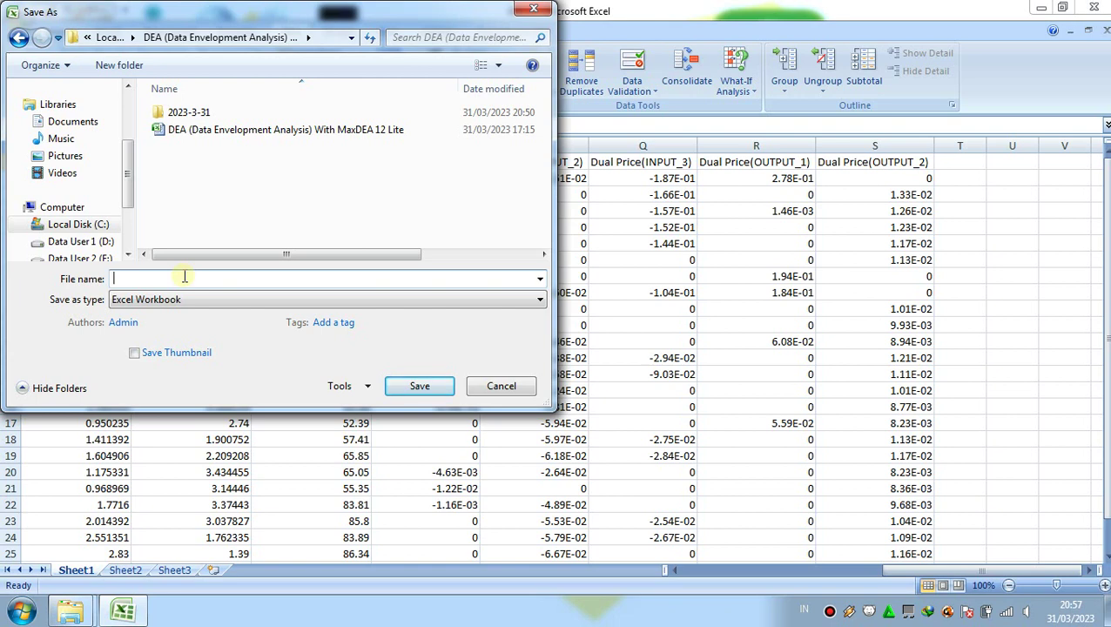
pyautogui.write('D')
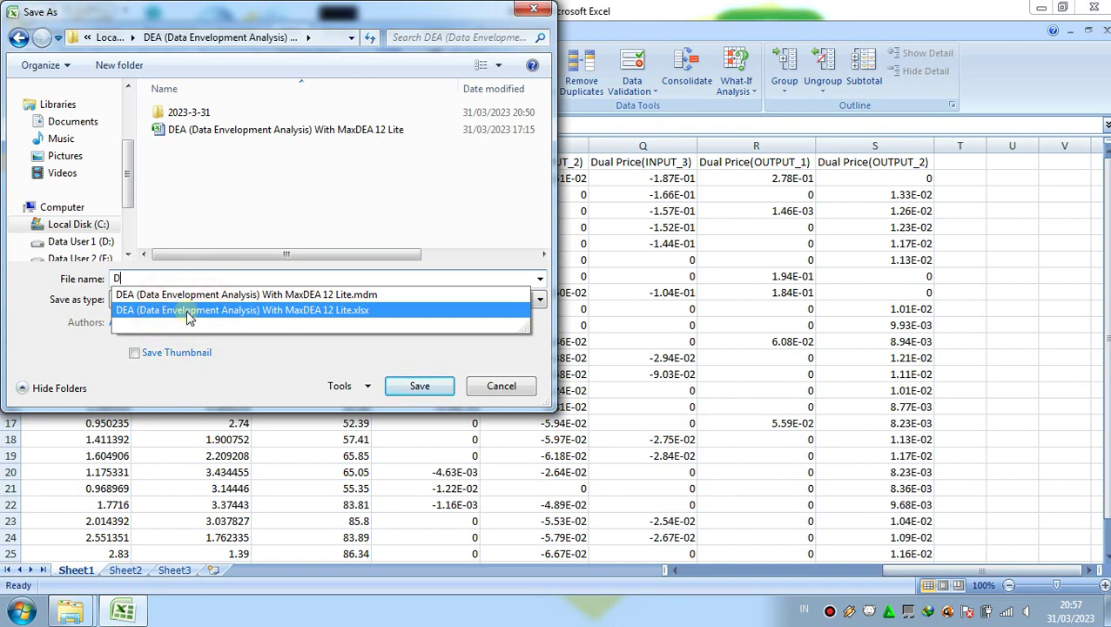
pyautogui.click(189, 315)
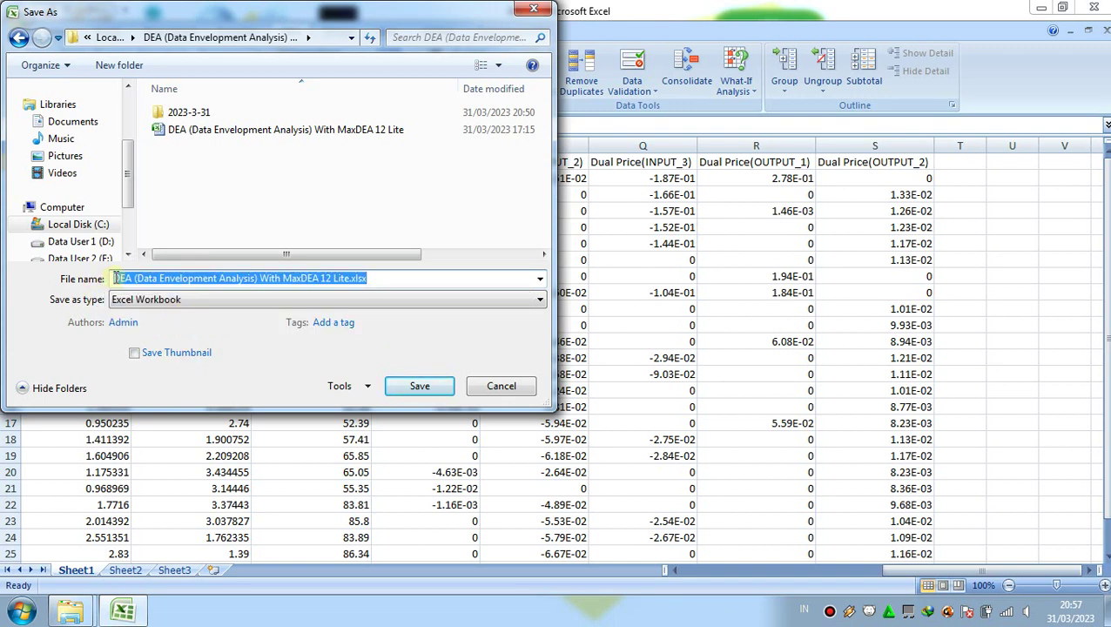
pyautogui.click(116, 278)
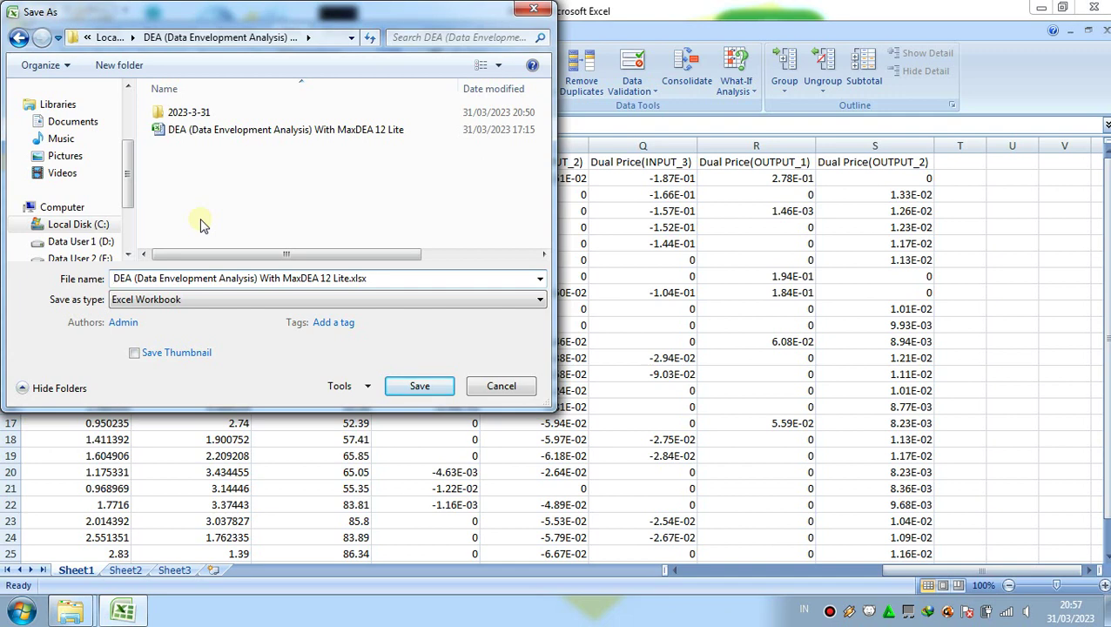
pyautogui.write('Res')
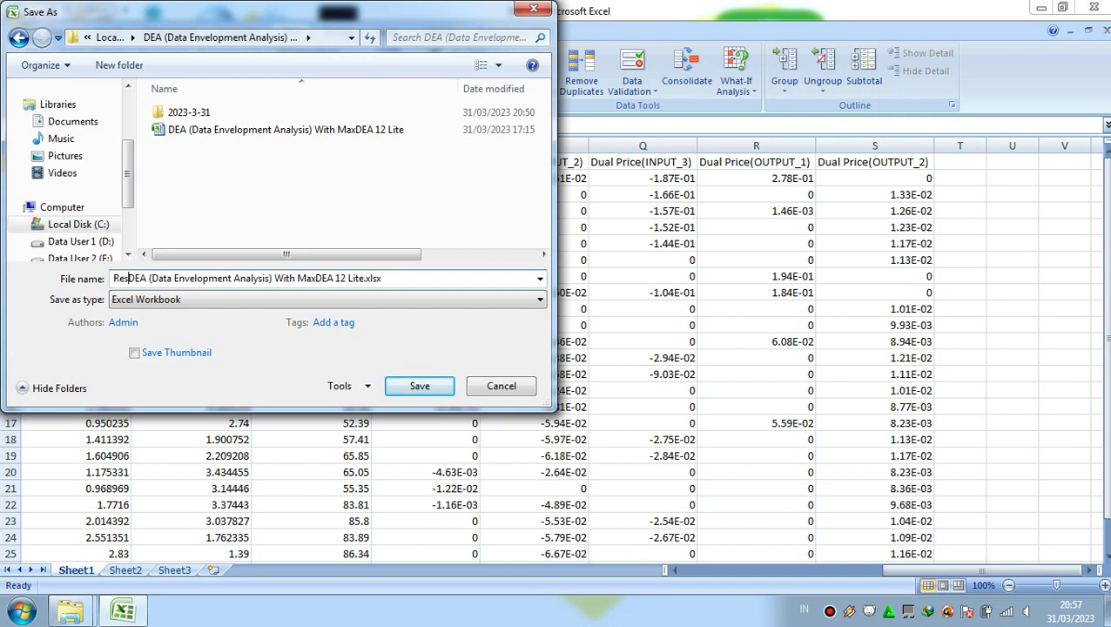
pyautogui.write('ul')
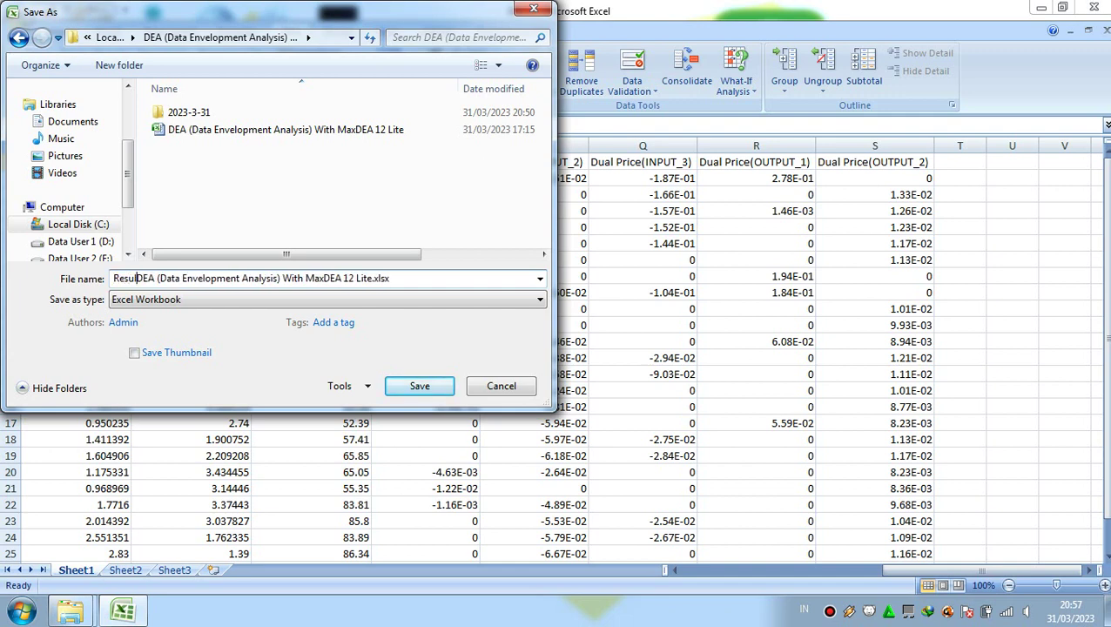
pyautogui.write('t')
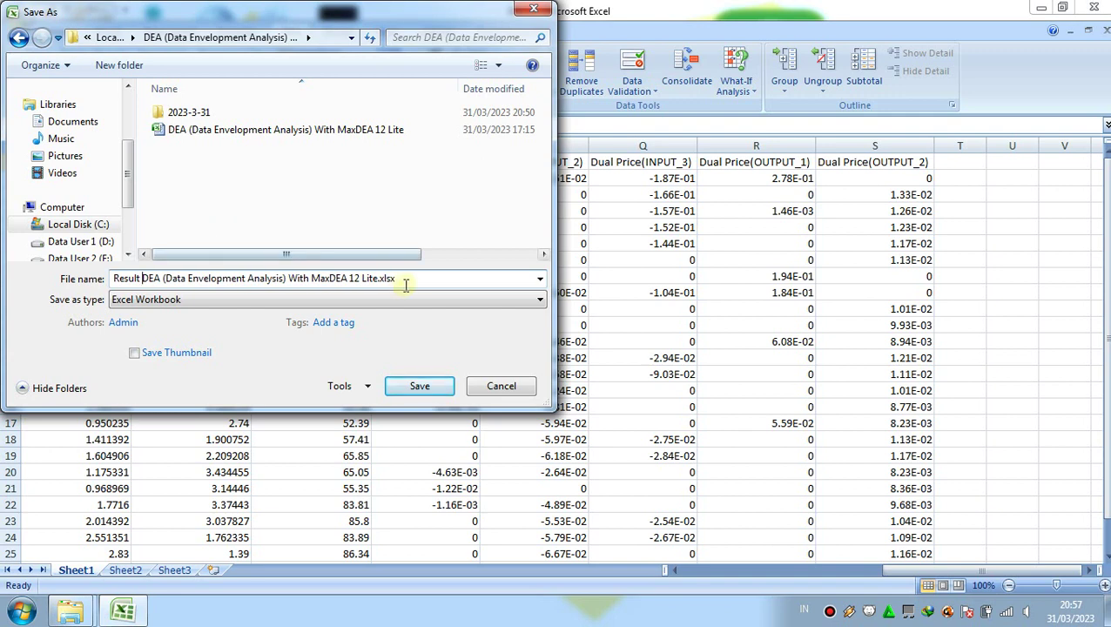
pyautogui.click(415, 282)
pyautogui.press('BackSpace')
pyautogui.press('BackSpace')
pyautogui.press('BackSpace')
pyautogui.press('BackSpace')
pyautogui.press('BackSpace')
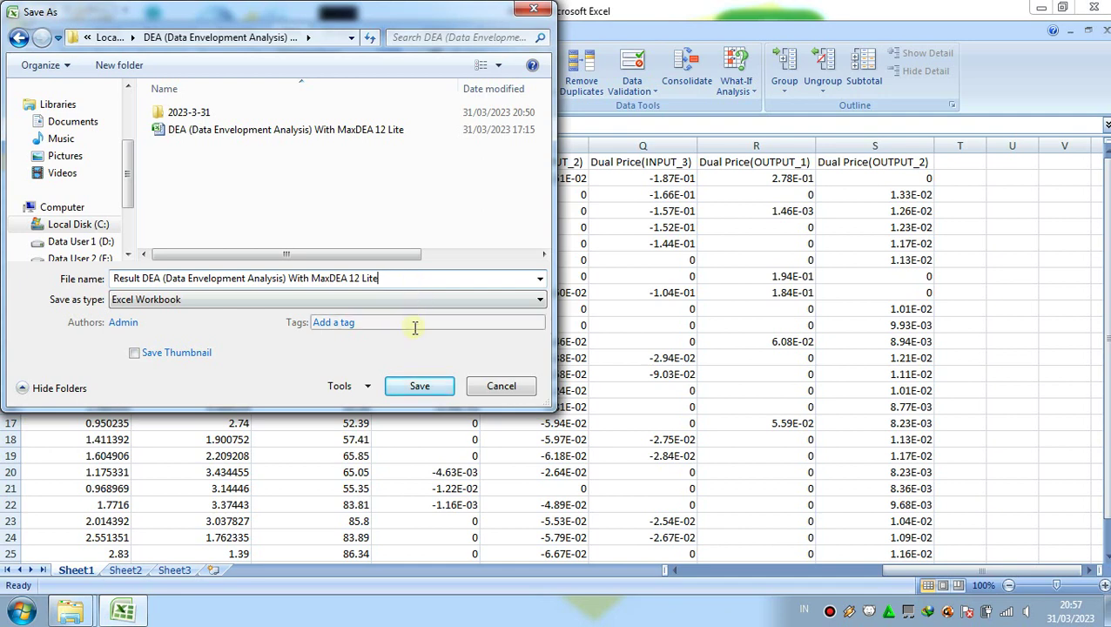
# - Save it as an Excel Workbook and close Excel
pyautogui.click(290, 364)
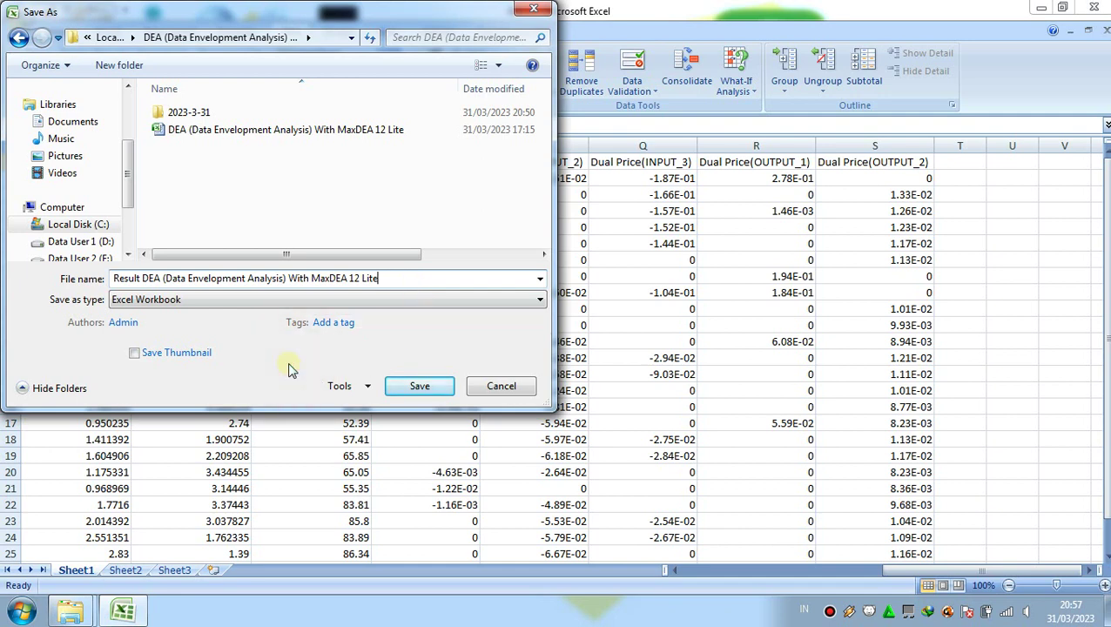
pyautogui.click(397, 394)
pyautogui.click(417, 385)
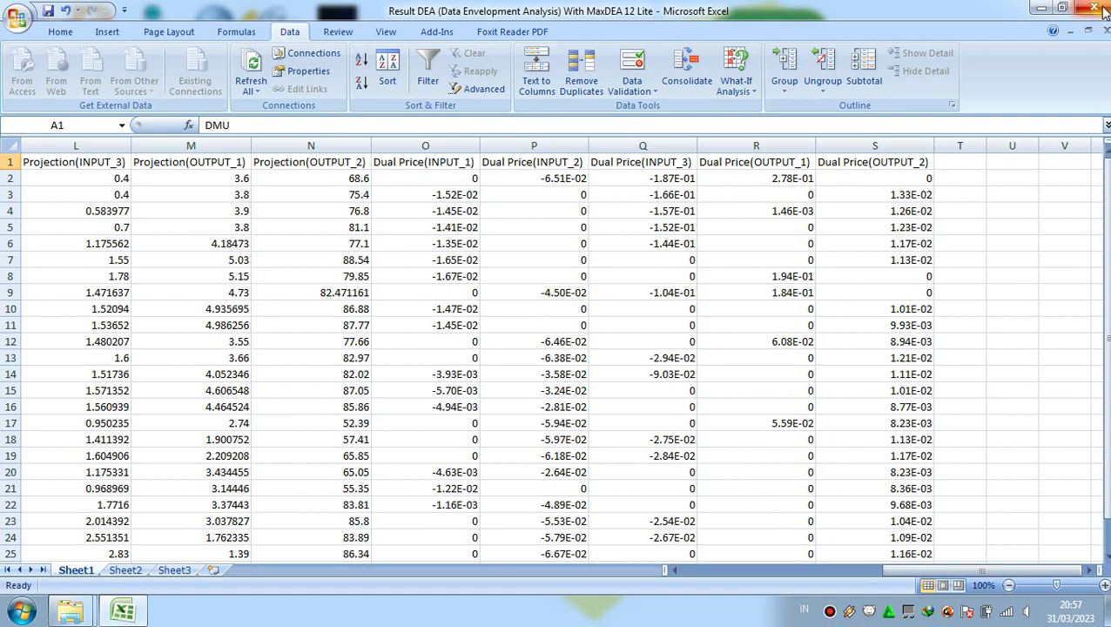
pyautogui.click(1100, 10)
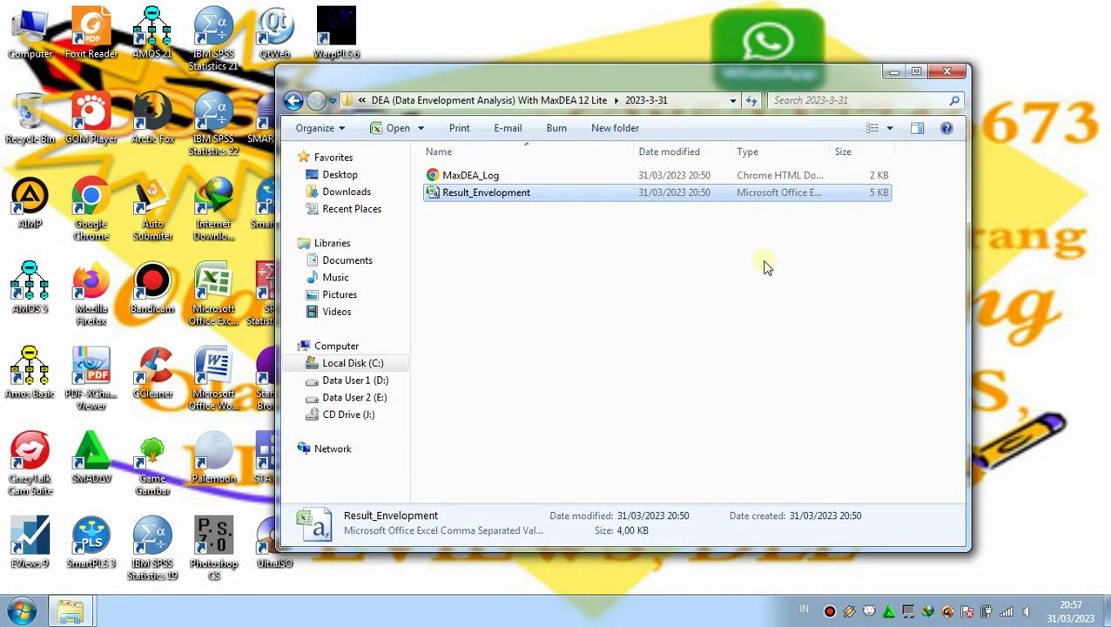
# - Check the saved files in the MaxDEA 12 Lite analysis folder on drive C with full file names shown, and close the folder window
pyautogui.click(765, 267)
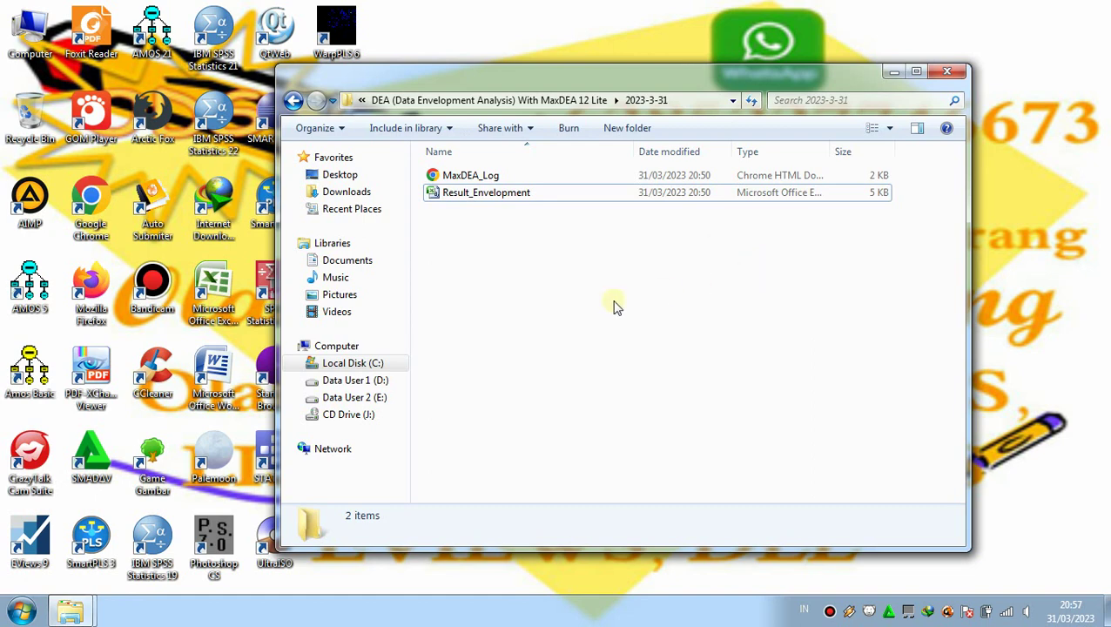
pyautogui.click(380, 366)
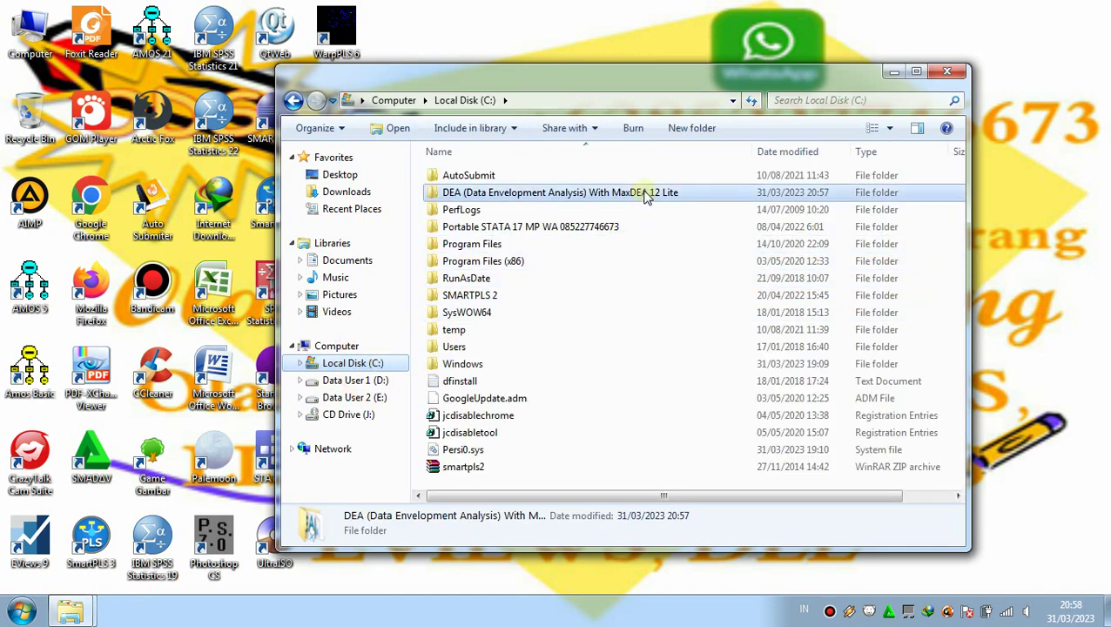
pyautogui.rightClick(925, 202)
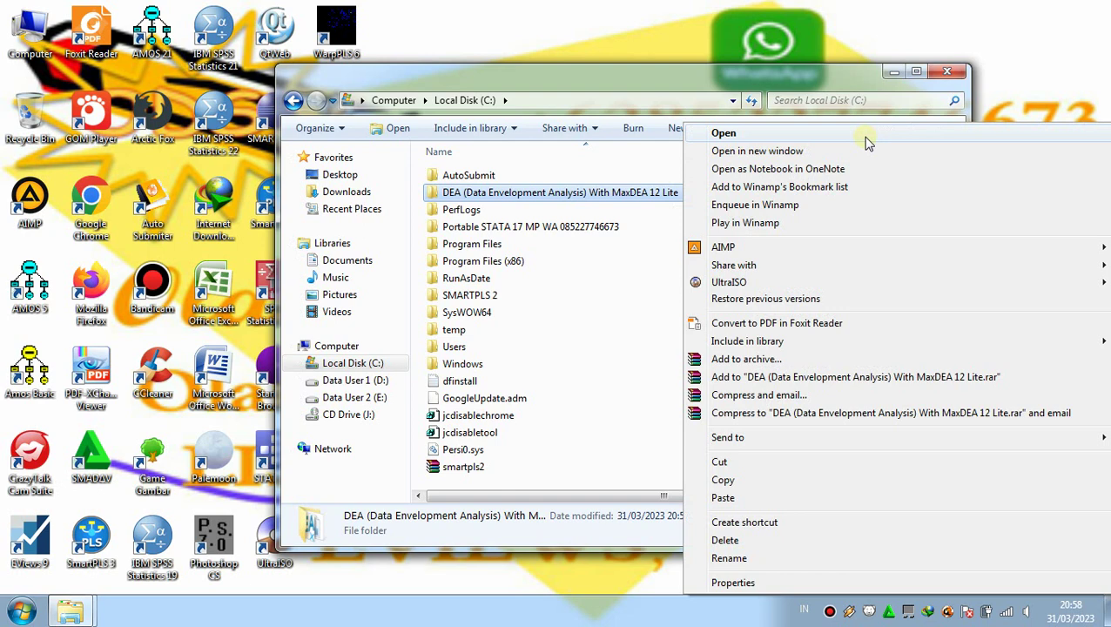
pyautogui.click(867, 137)
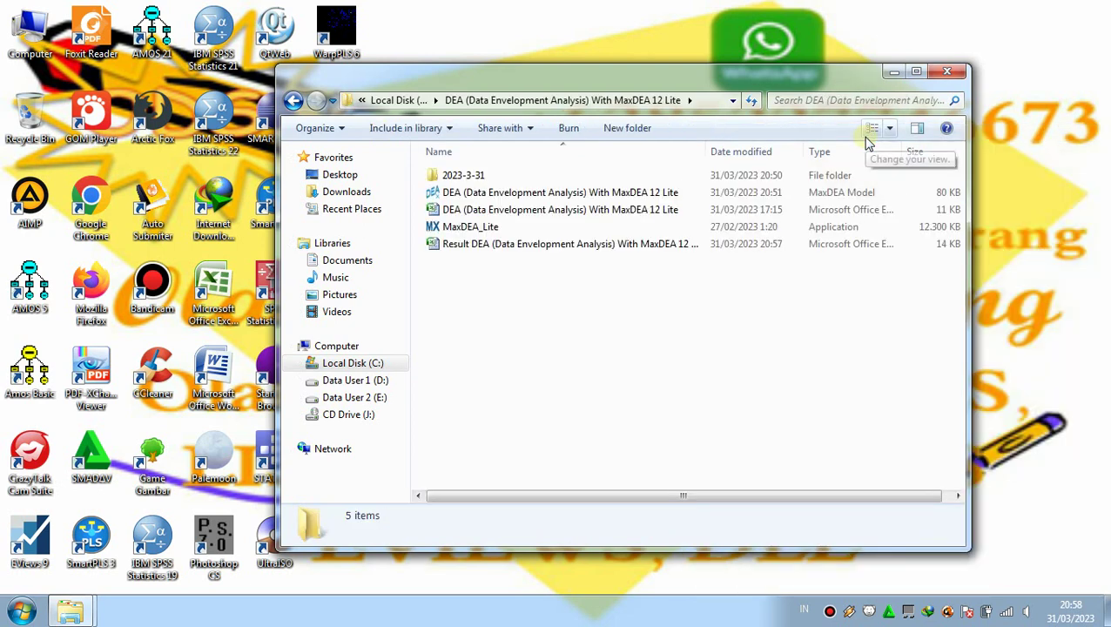
pyautogui.moveTo(709, 145); pyautogui.dragTo(787, 143)
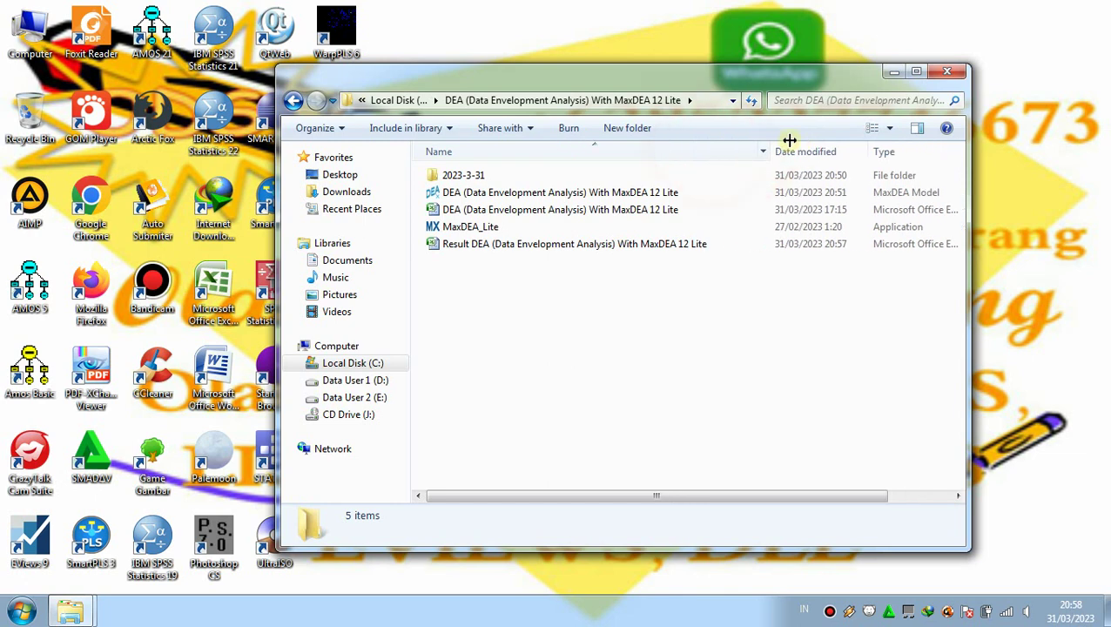
pyautogui.click(958, 75)
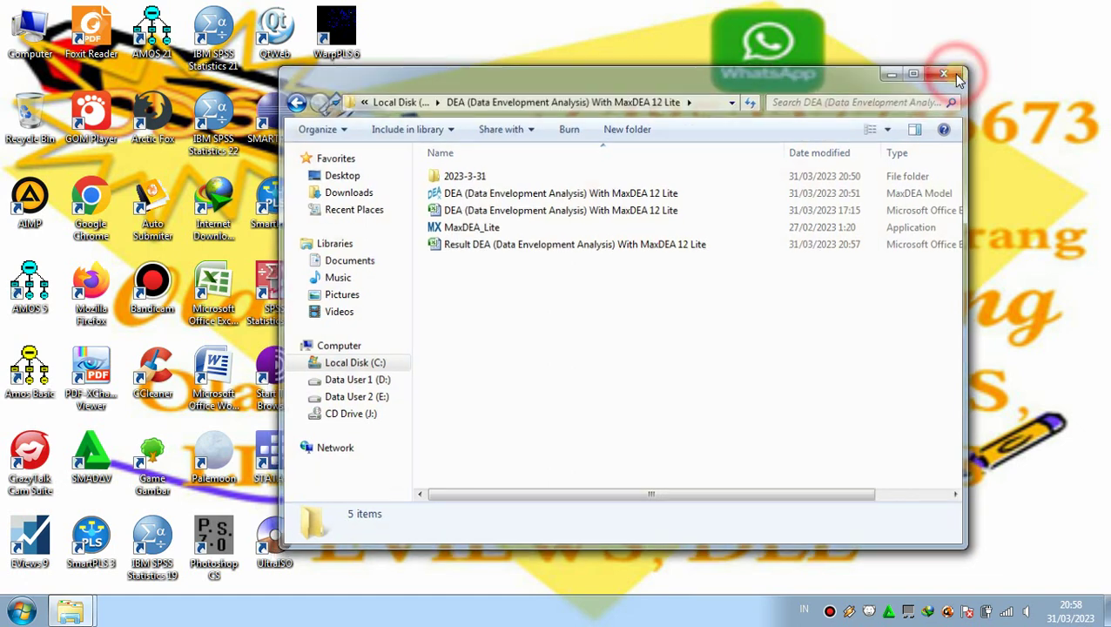